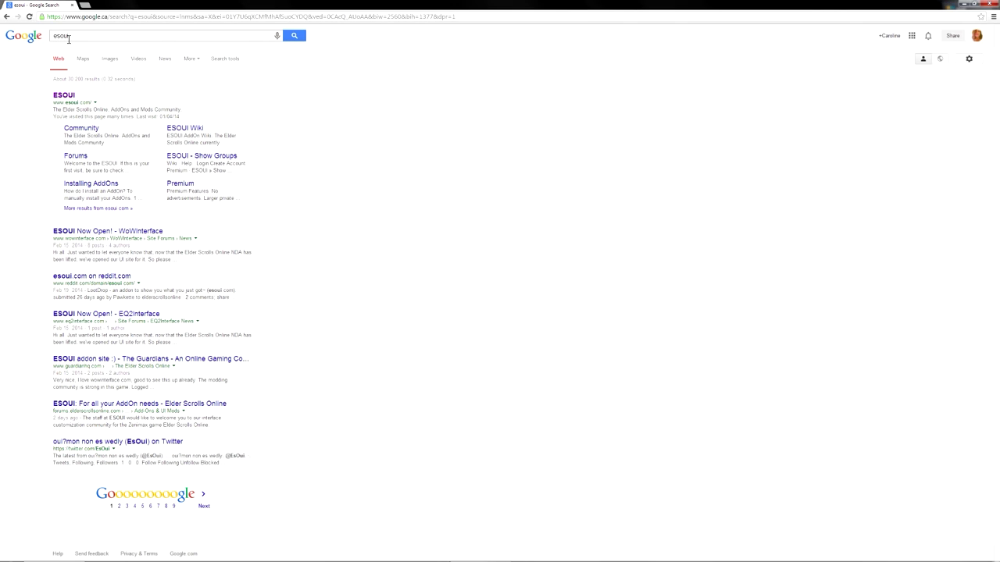
# Open the ESOUI site from the search results and display its list of the latest 200 addon submissions.
pyautogui.click(67, 96)
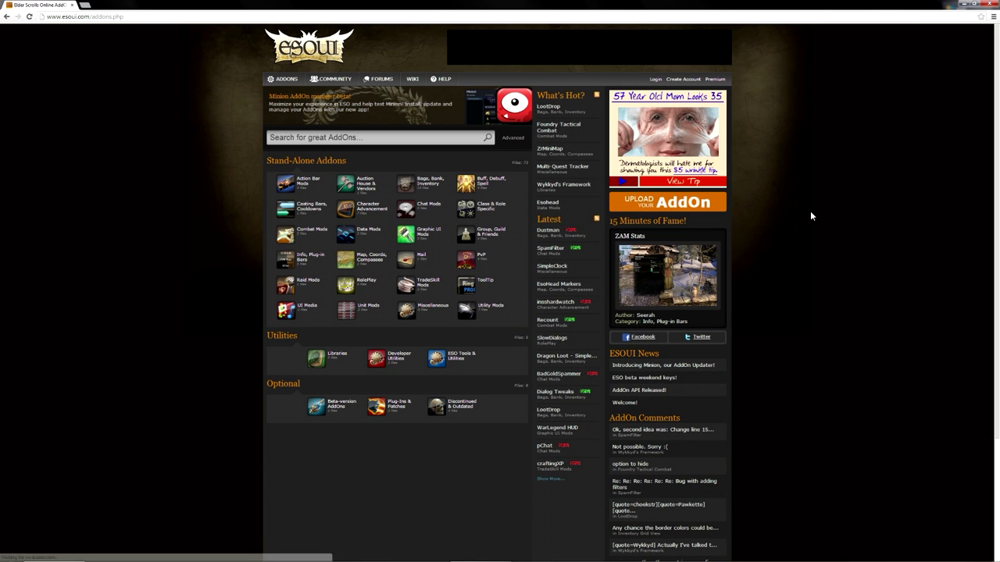
pyautogui.moveTo(287, 81)
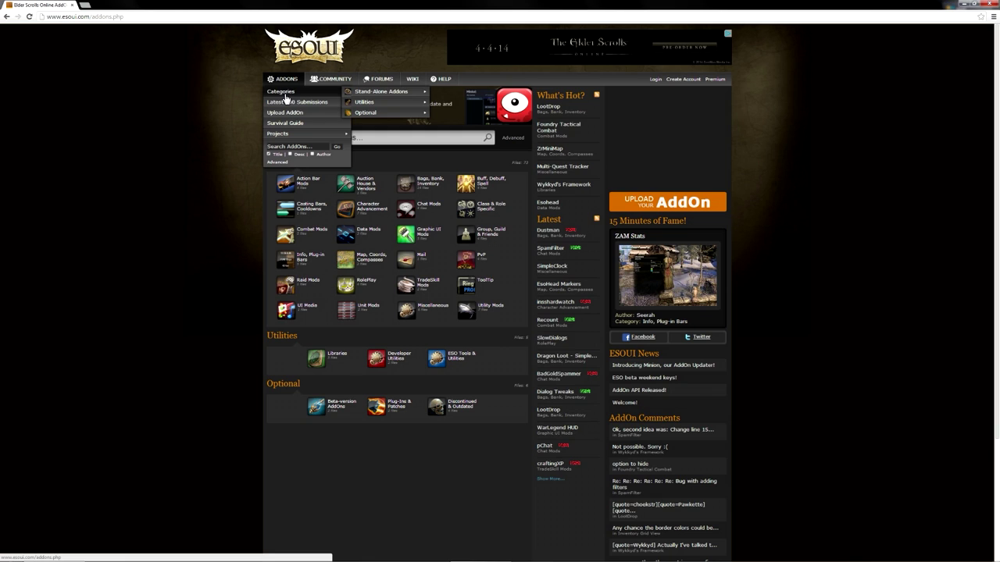
pyautogui.moveTo(360, 96)
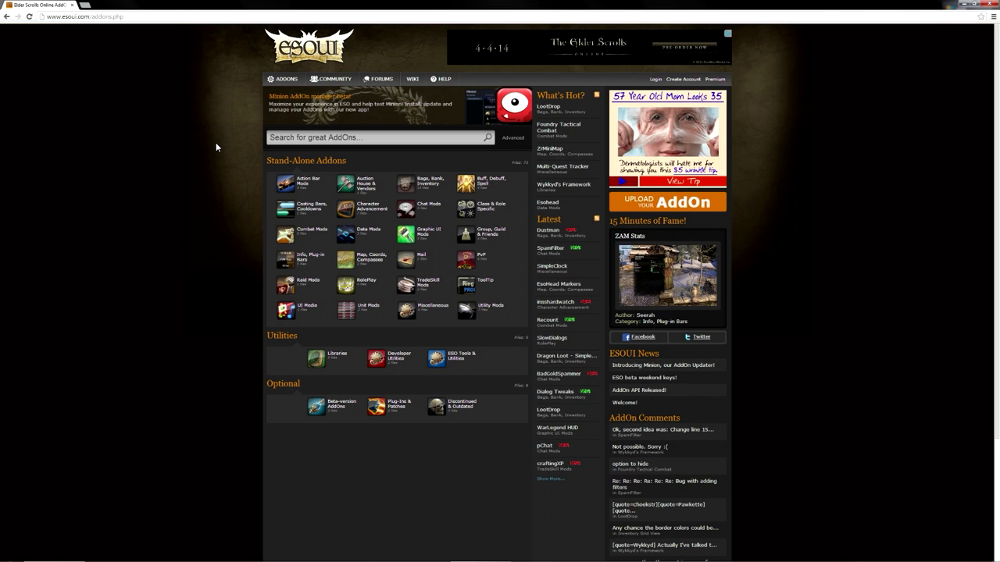
pyautogui.moveTo(290, 84)
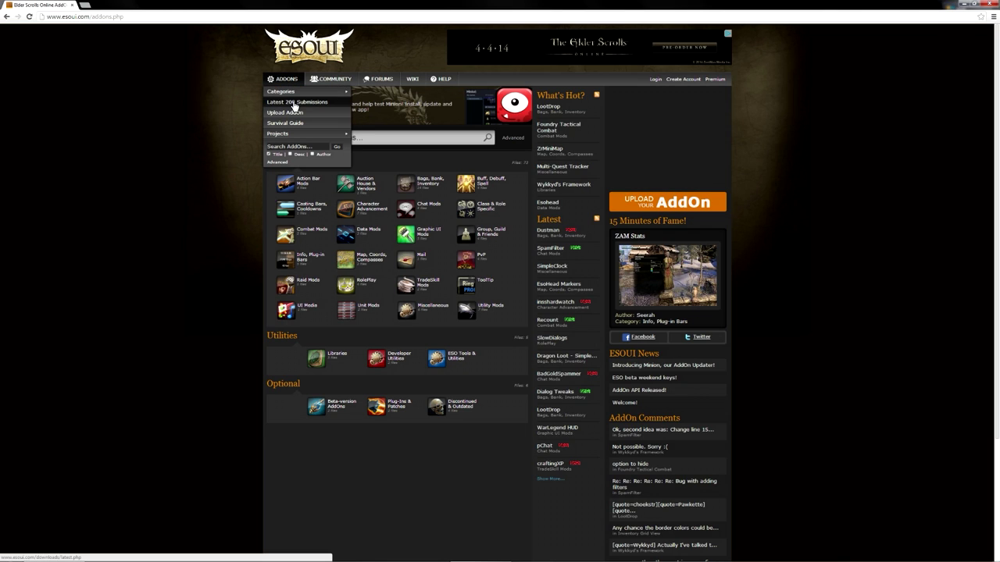
pyautogui.click(295, 103)
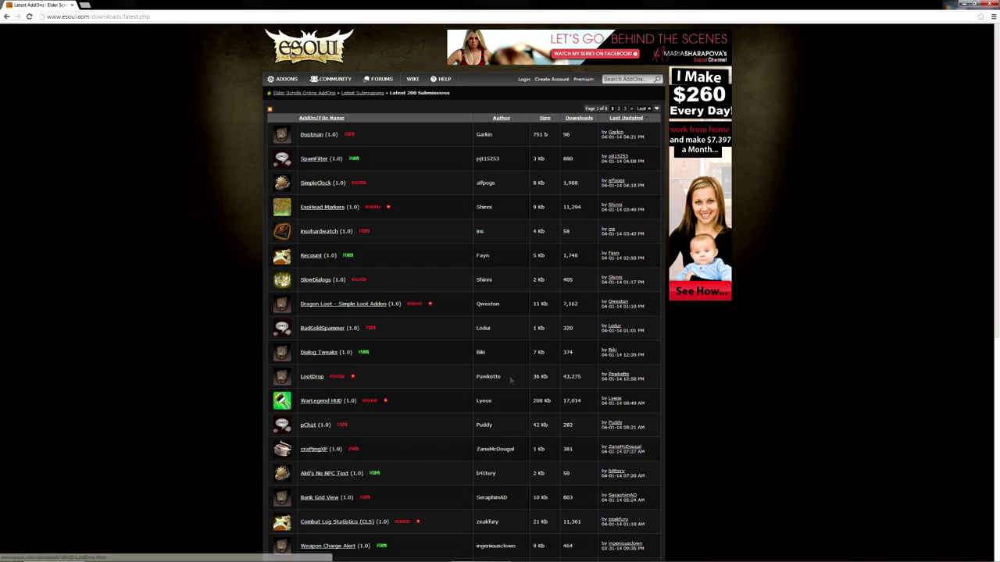
# View the LootDrop addon's page and screenshots, and return to the latest submissions list.
pyautogui.click(315, 378)
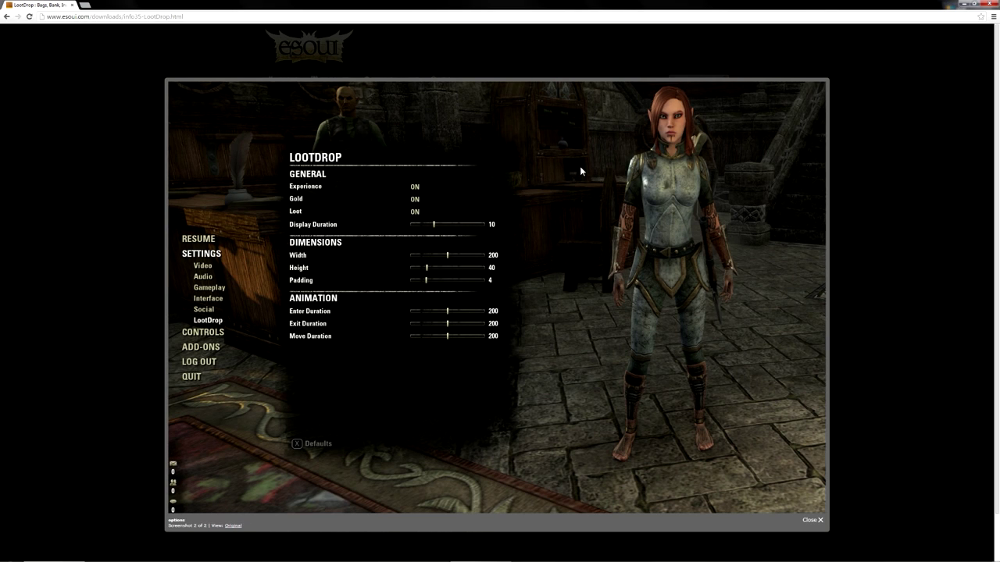
pyautogui.click(812, 520)
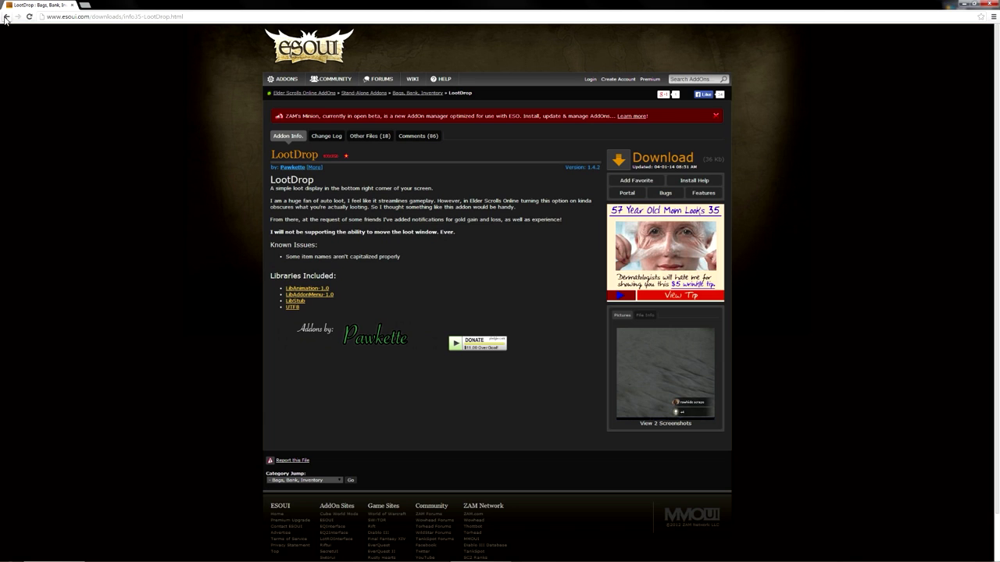
pyautogui.click(6, 16)
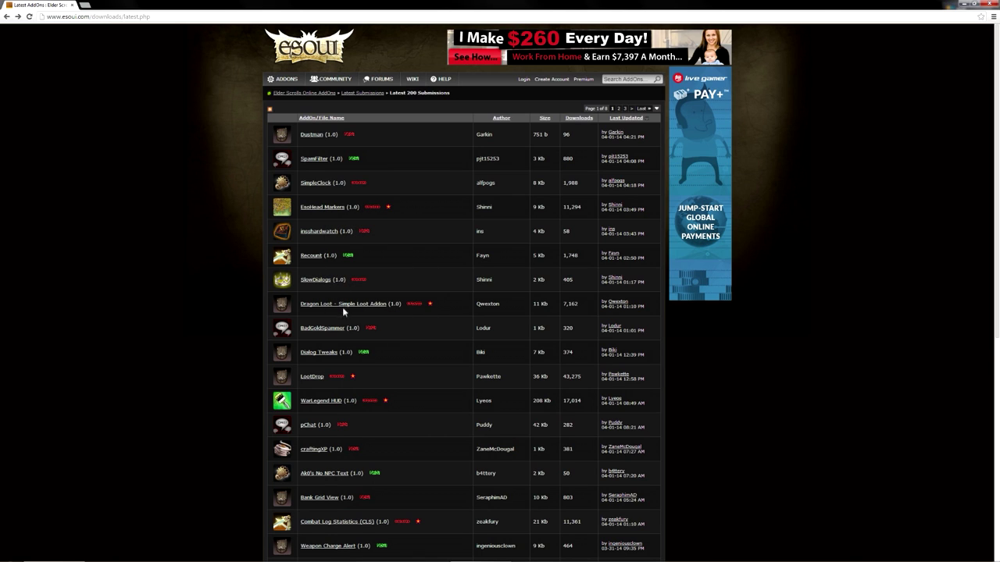
# Open the Inventory Item Borders addon page from the latest submissions list and look through its screenshots.
pyautogui.scroll(-4, 375, 310)
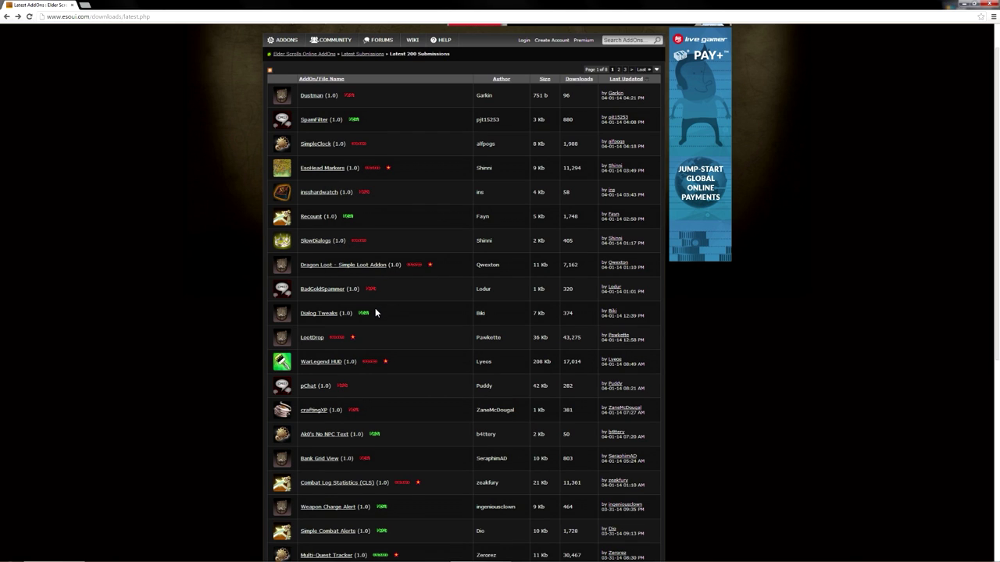
pyautogui.scroll(-2, 375, 312)
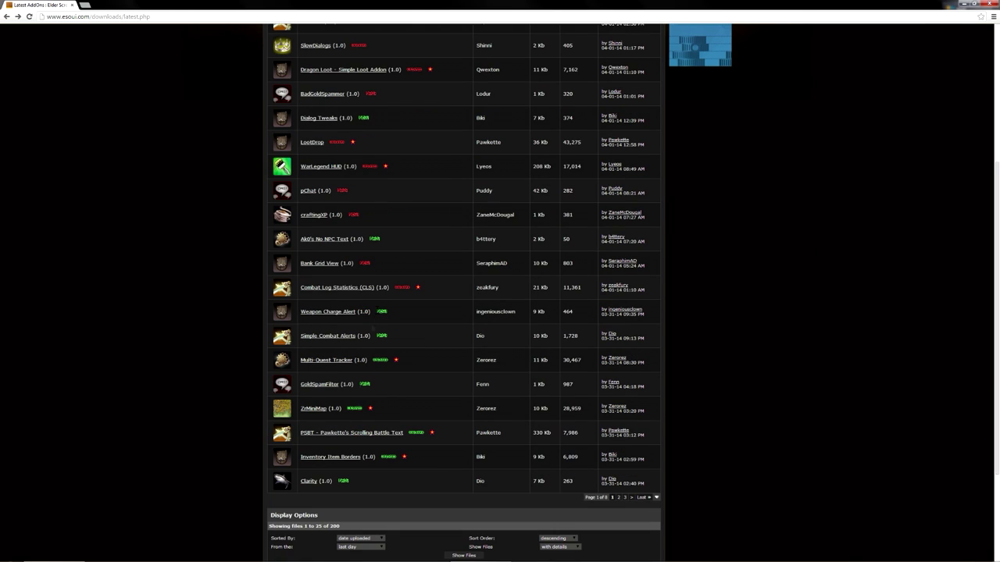
pyautogui.moveTo(320, 461)
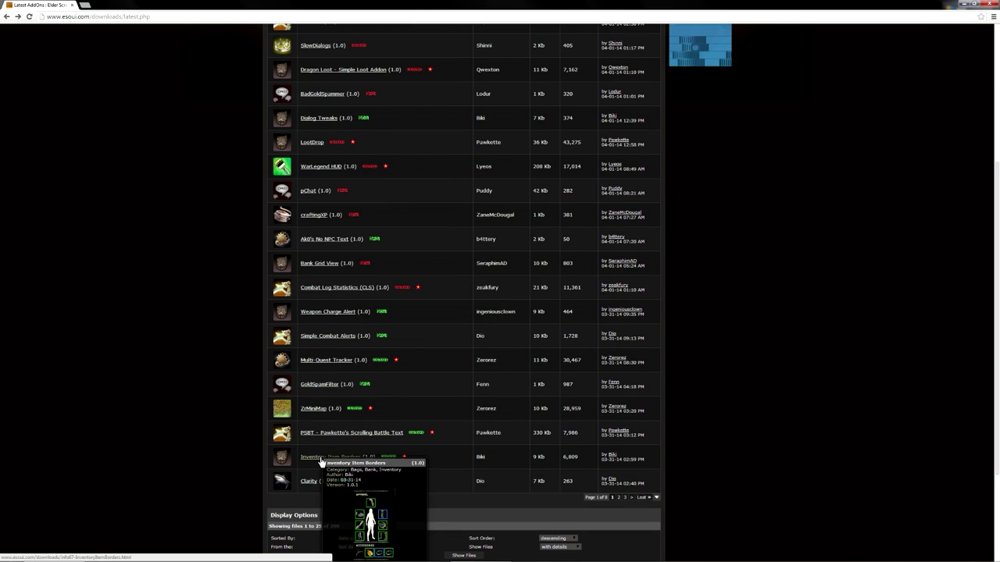
pyautogui.click(306, 457)
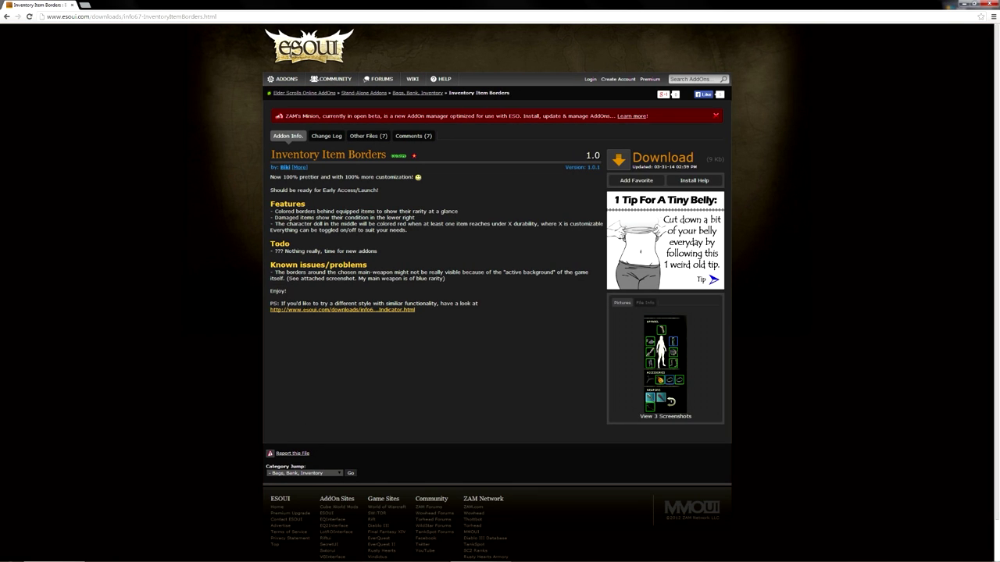
pyautogui.click(667, 353)
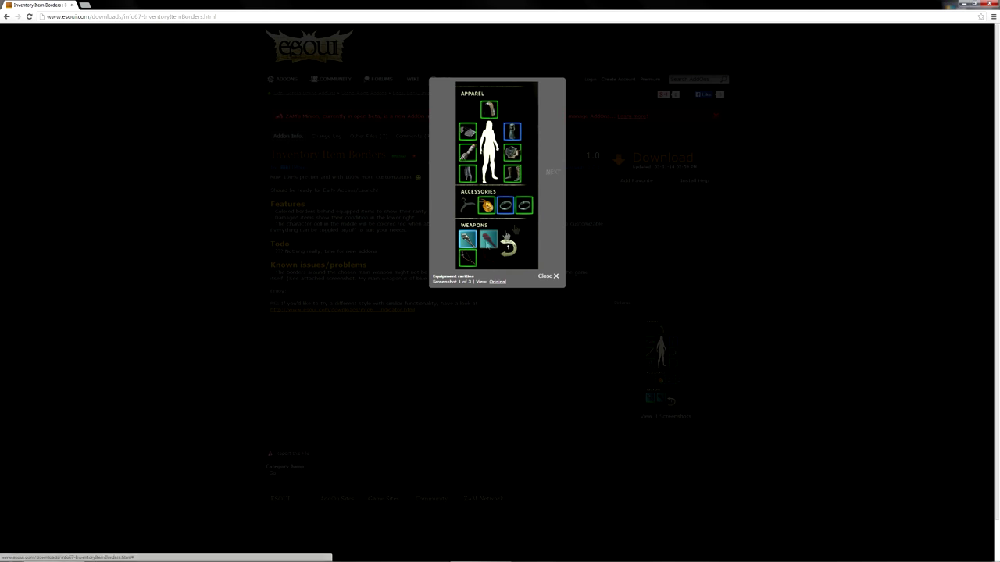
pyautogui.click(551, 173)
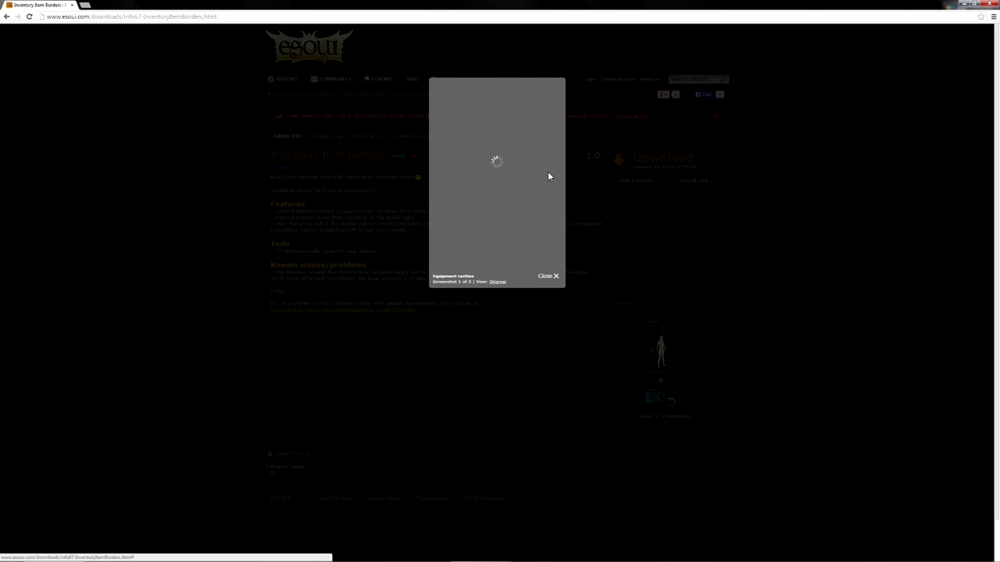
pyautogui.click(551, 280)
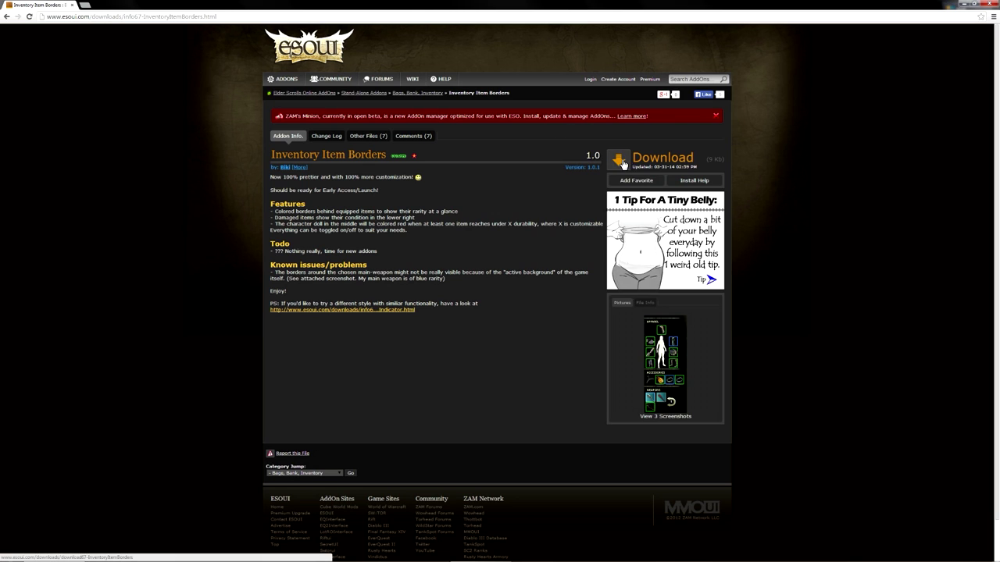
# Download the Inventory Item Borders addon, check the contents of the downloaded archive, and close it.
pyautogui.click(660, 159)
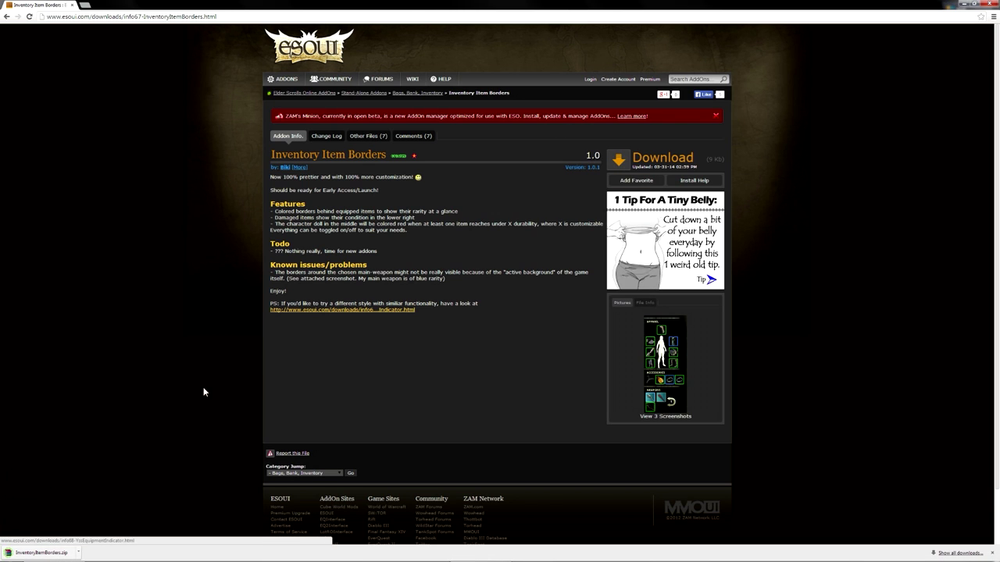
pyautogui.click(35, 551)
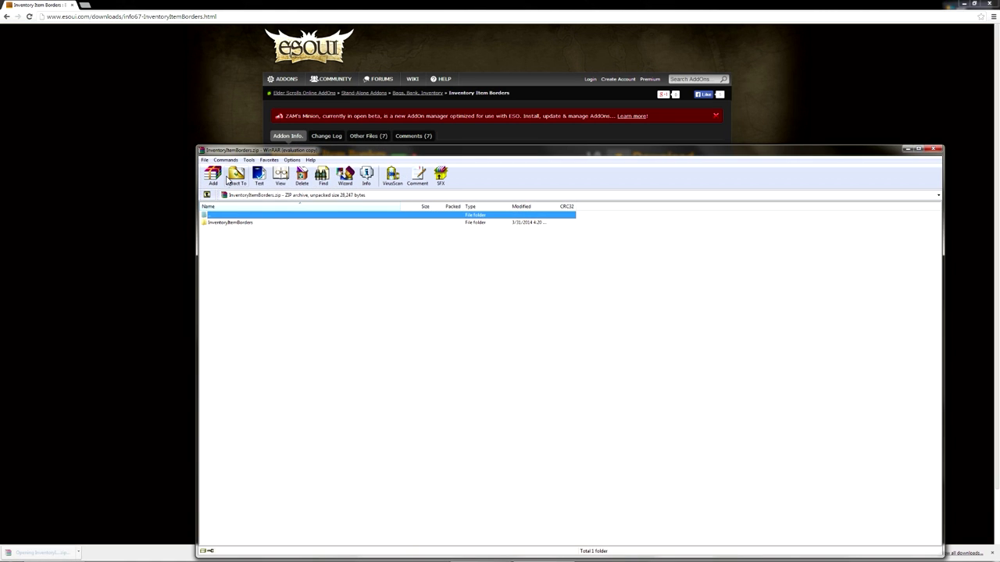
pyautogui.click(613, 356)
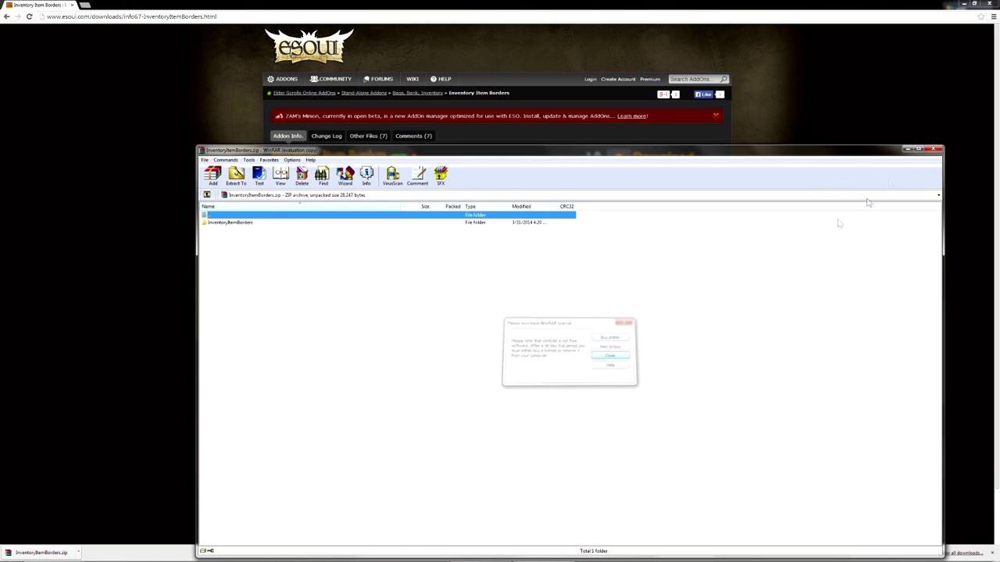
pyautogui.click(933, 148)
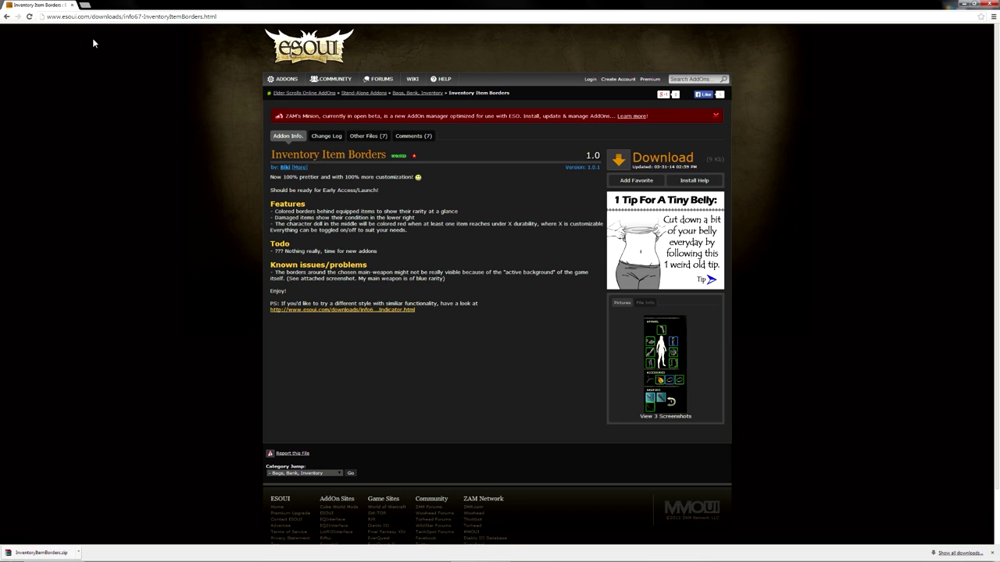
# Download the SimpleClock addon from the latest submissions list and return to the list.
pyautogui.click(7, 17)
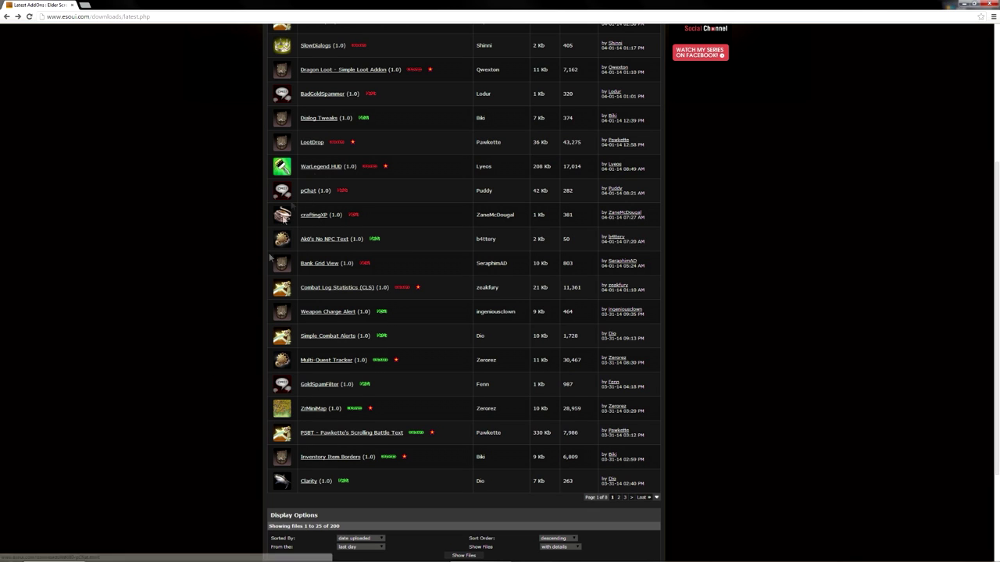
pyautogui.scroll(1, 256, 295)
pyautogui.scroll(3, 256, 295)
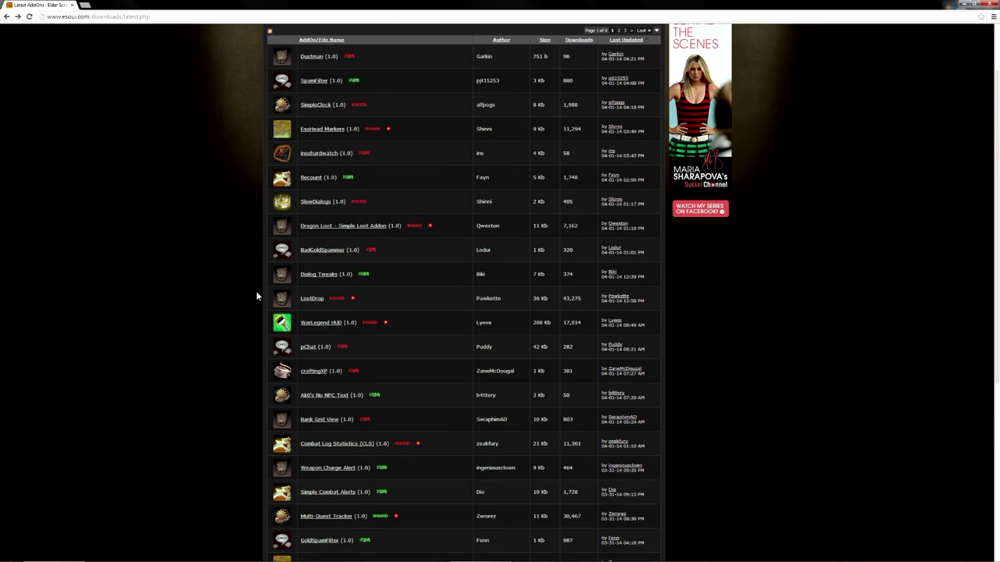
pyautogui.scroll(1, 256, 296)
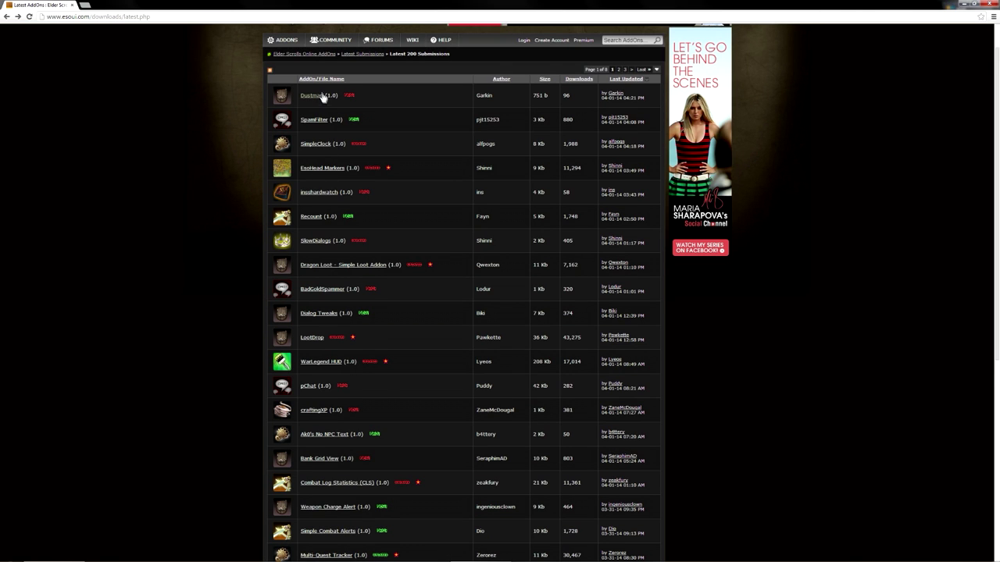
pyautogui.moveTo(321, 98)
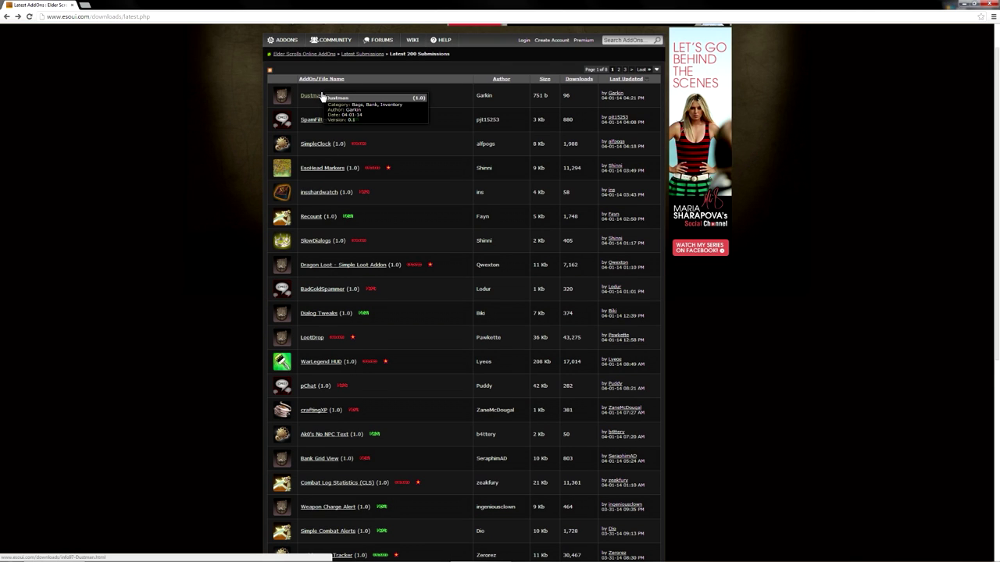
pyautogui.click(320, 146)
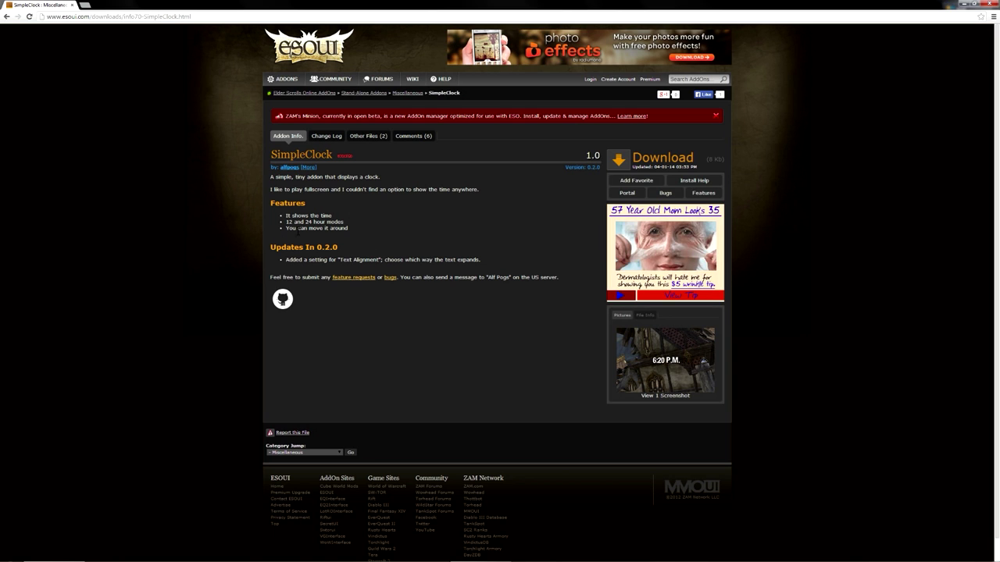
pyautogui.click(639, 159)
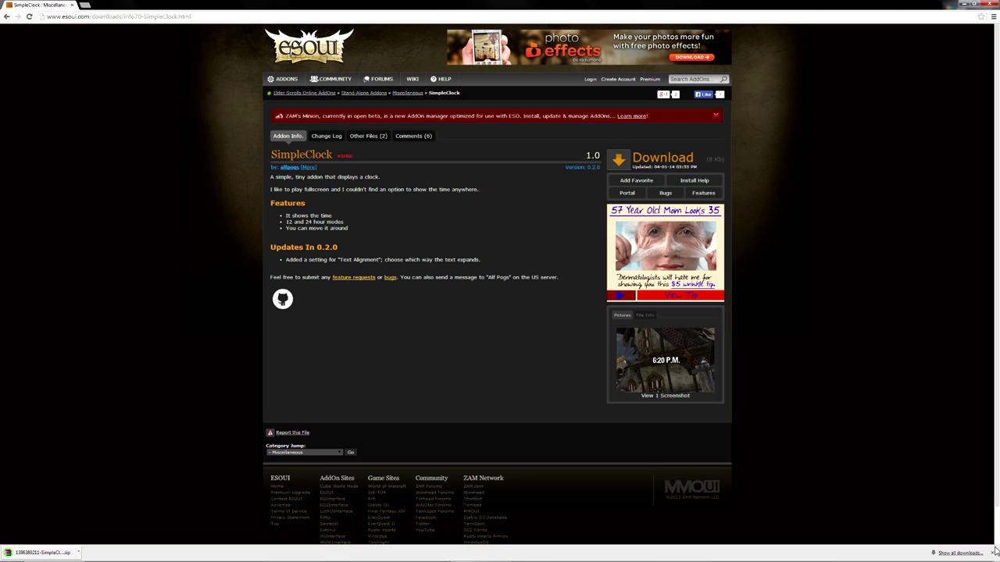
pyautogui.click(992, 553)
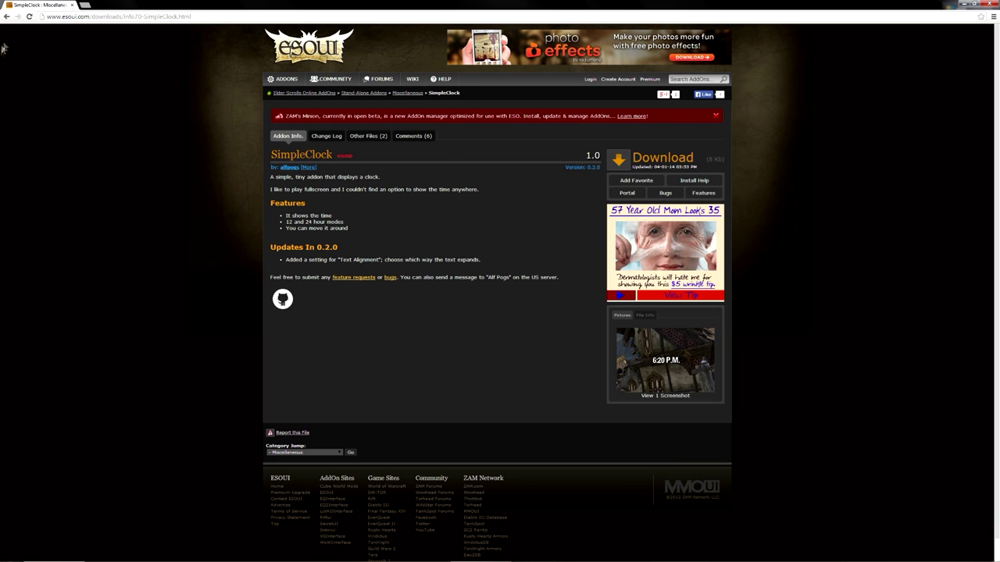
pyautogui.click(6, 20)
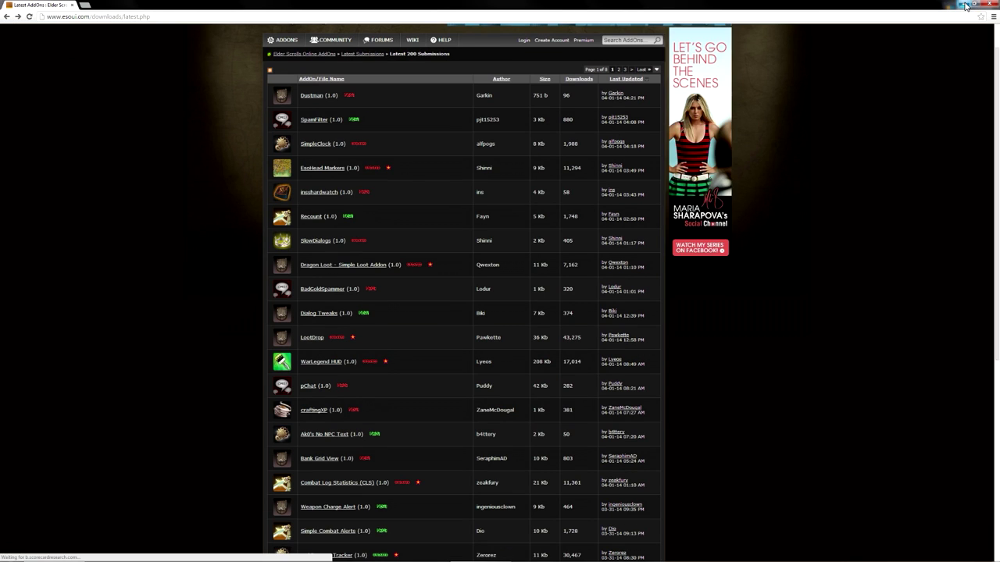
# Minimise the browser and open the Downloads folder in Windows Explorer.
pyautogui.click(965, 5)
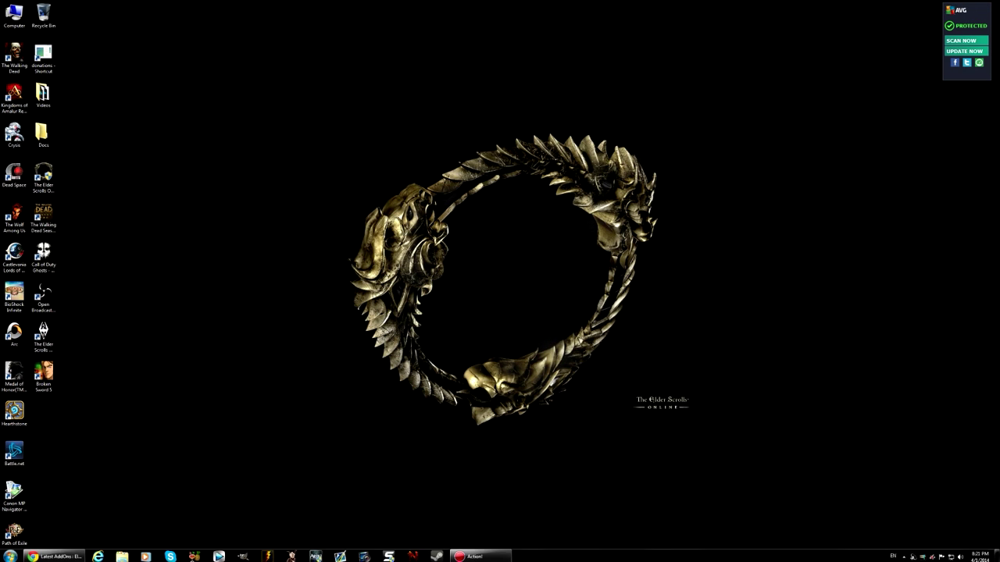
pyautogui.click(122, 553)
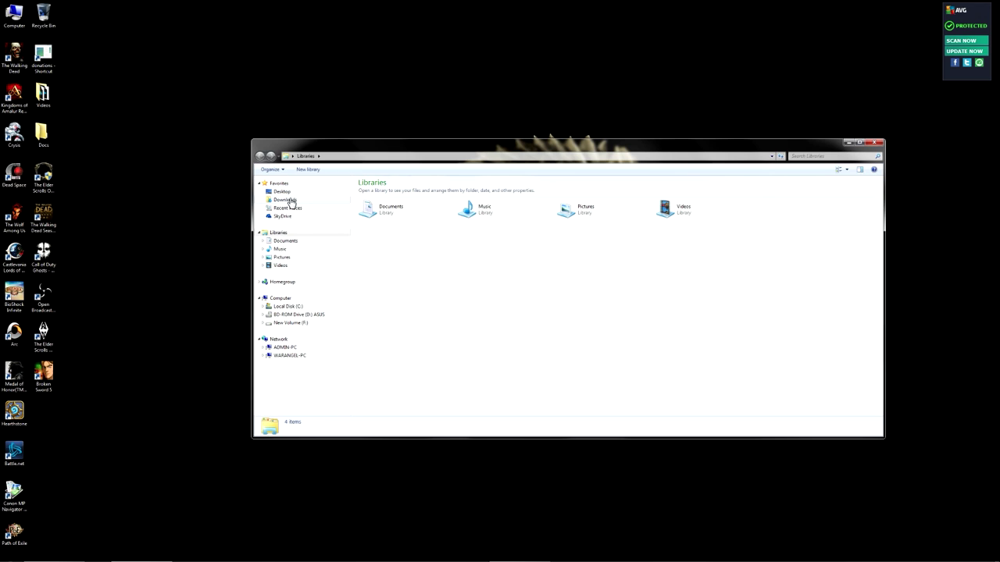
pyautogui.click(285, 200)
# Open the downloaded SimpleClock archive in WinRAR to examine its contents, and close it.
pyautogui.click(396, 200)
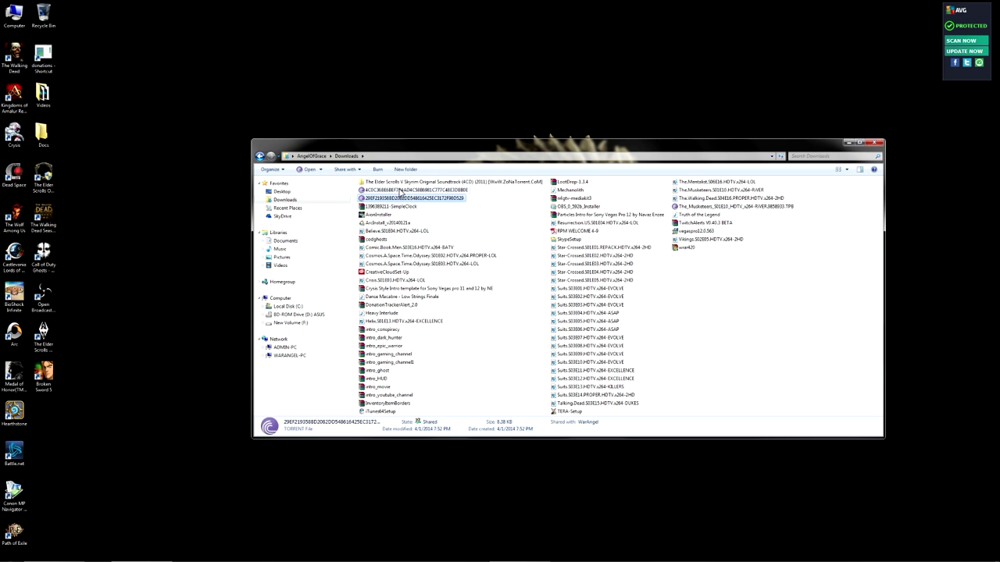
pyautogui.click(407, 207)
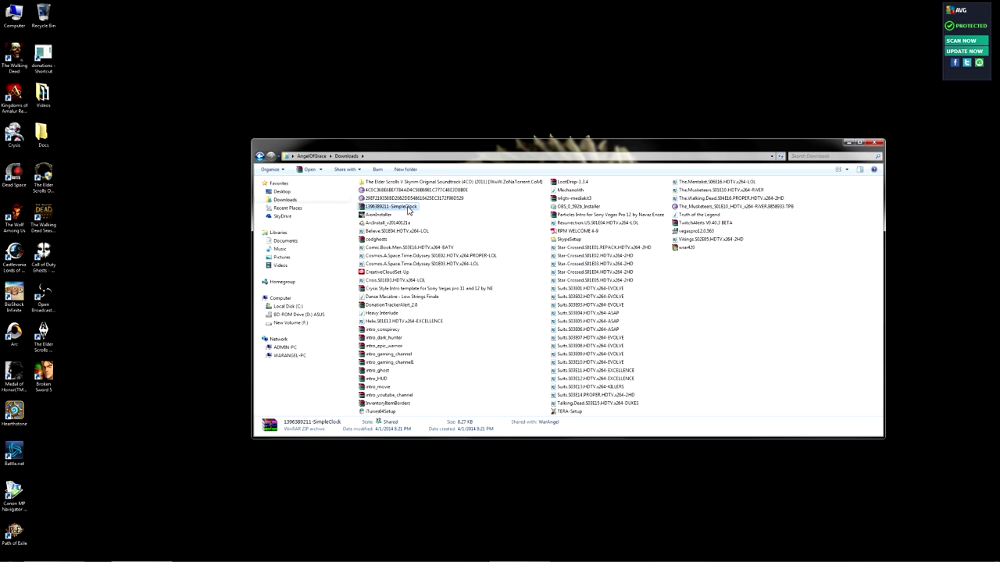
pyautogui.doubleClick(407, 208)
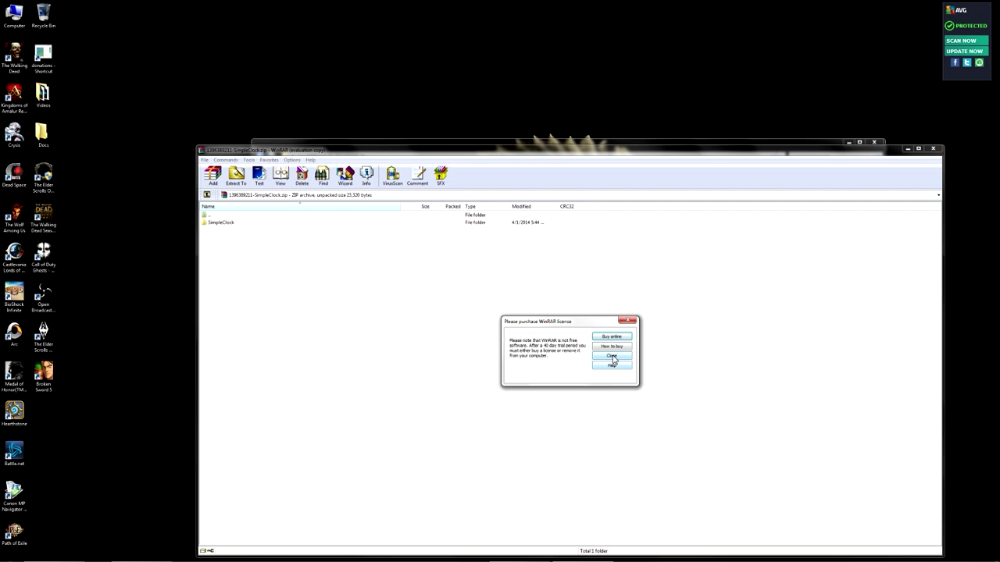
pyautogui.click(613, 358)
pyautogui.click(932, 148)
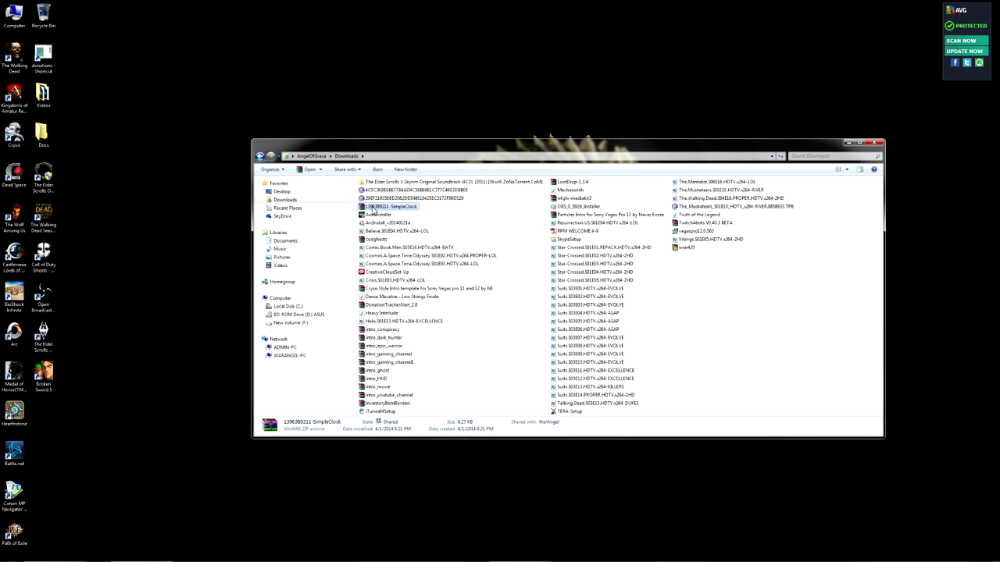
# Extract the SimpleClock archive into the Downloads folder and open the extracted SimpleClock folder.
pyautogui.rightClick(374, 209)
pyautogui.click(399, 228)
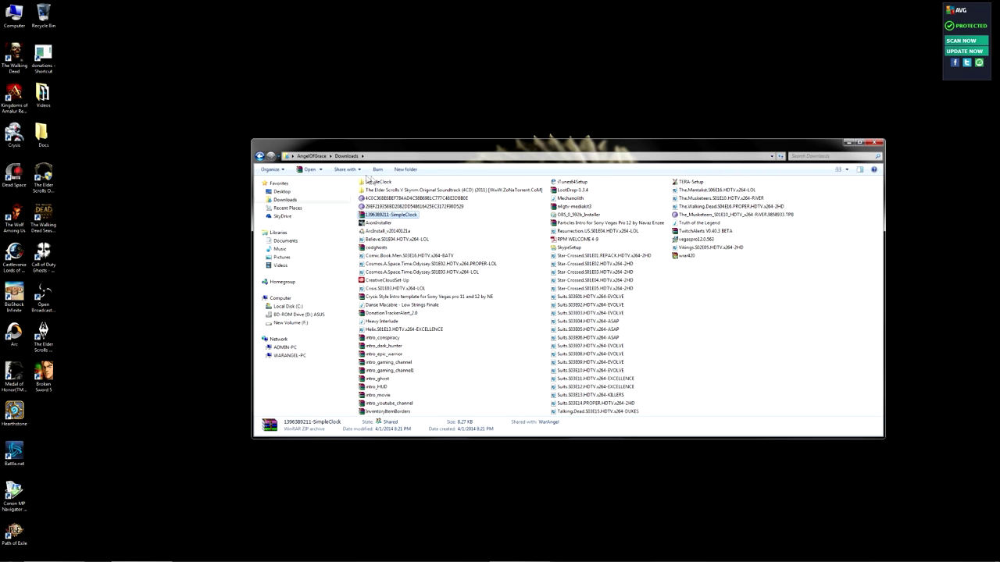
pyautogui.click(376, 182)
pyautogui.doubleClick(376, 182)
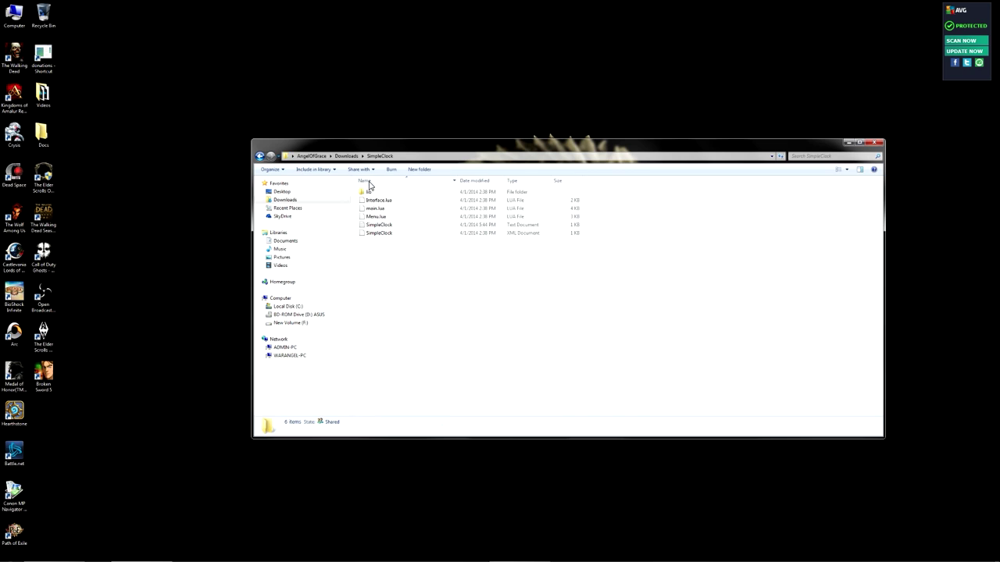
# Return to Downloads, and open the Elder Scrolls Online live folder from the Documents library in a second window.
pyautogui.click(260, 156)
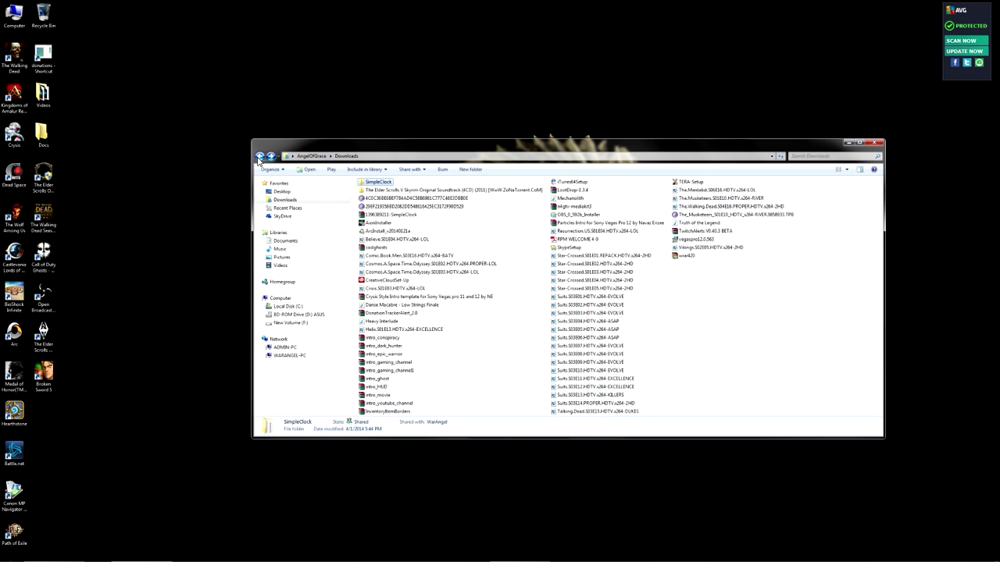
pyautogui.rightClick(379, 183)
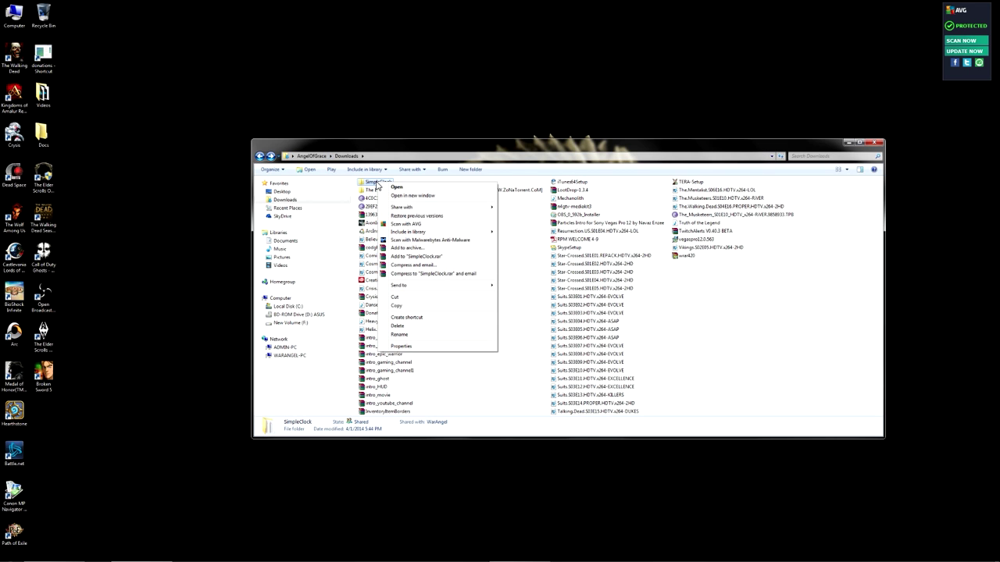
pyautogui.press('Escape')
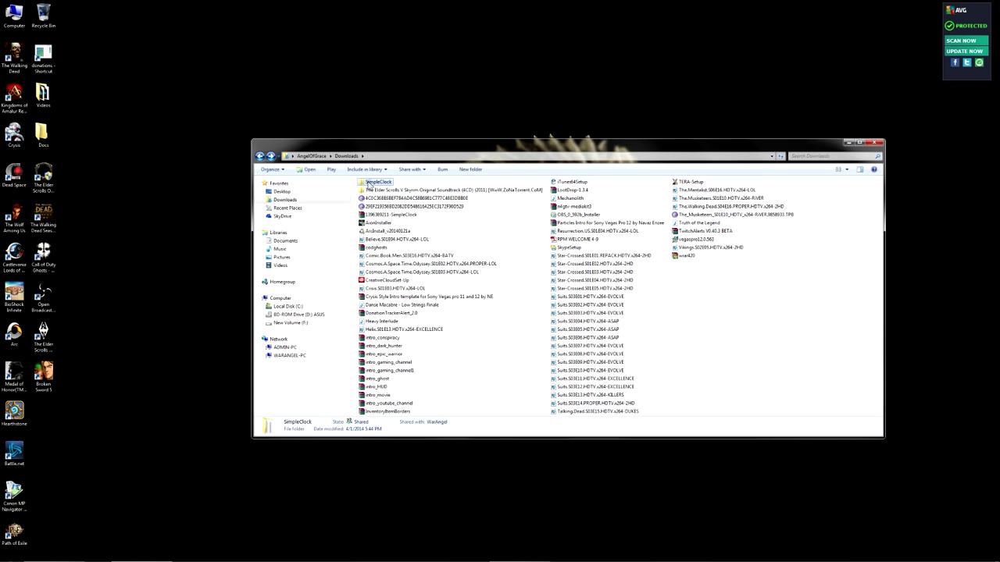
pyautogui.rightClick(142, 556)
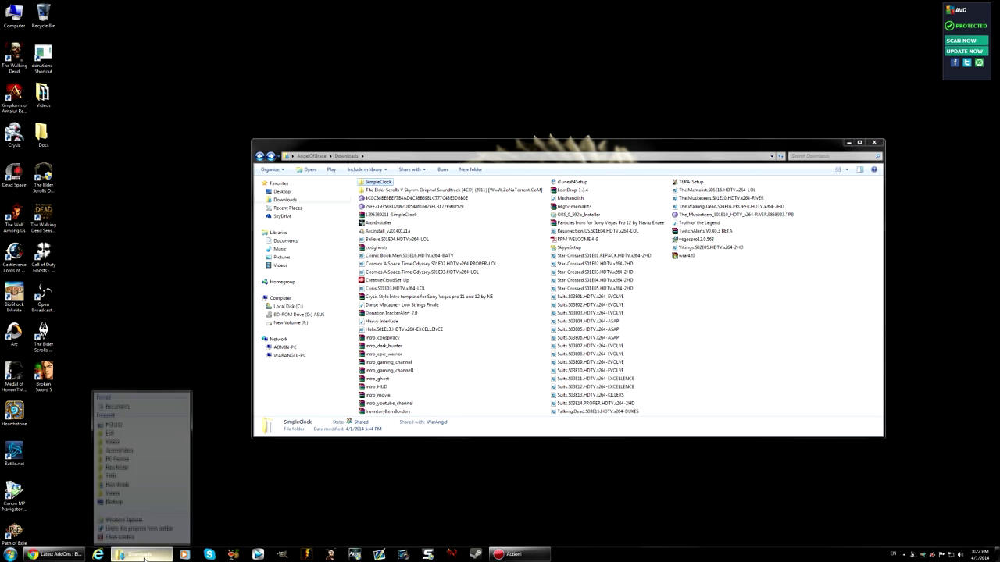
pyautogui.click(117, 405)
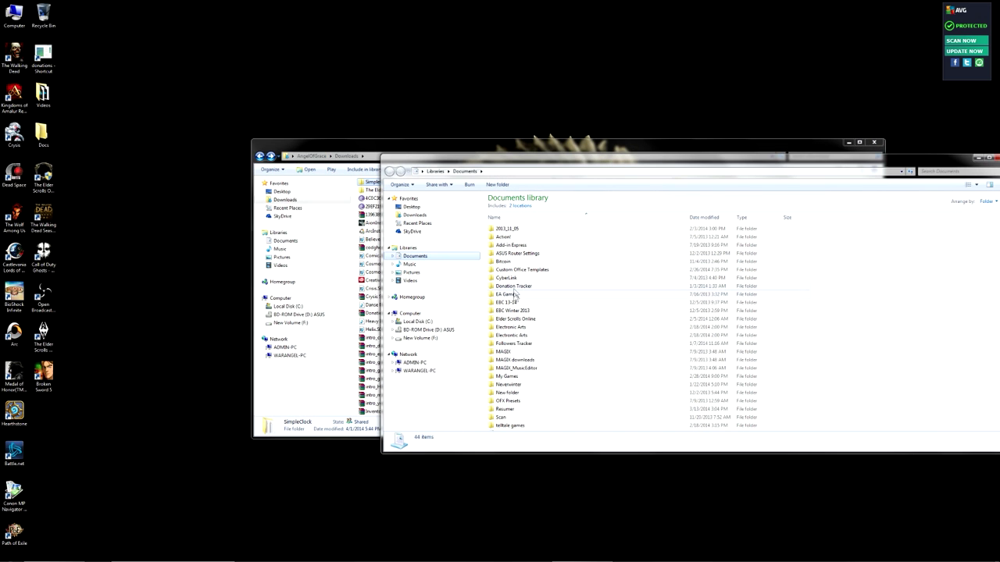
pyautogui.doubleClick(516, 320)
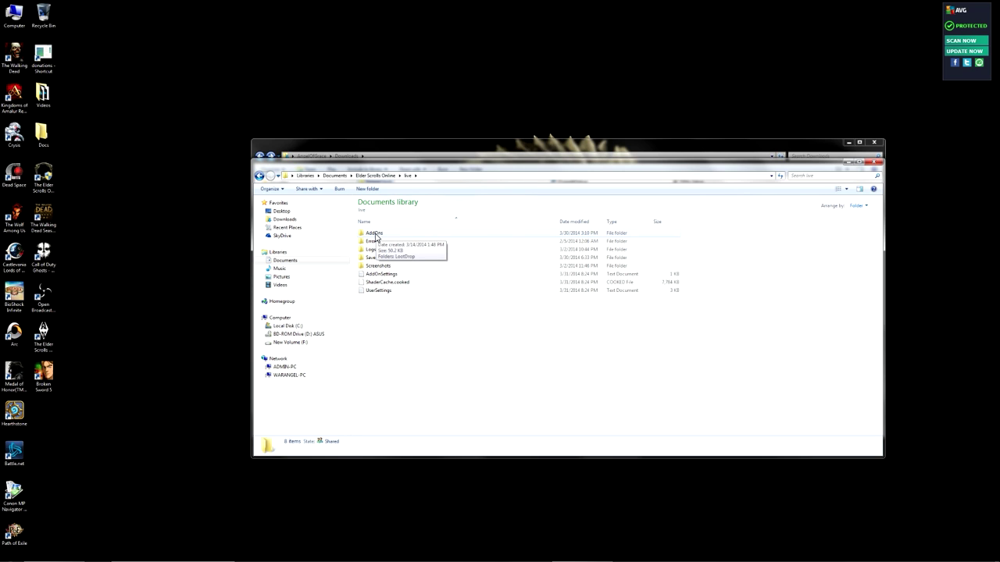
pyautogui.rightClick(439, 345)
pyautogui.moveTo(472, 430)
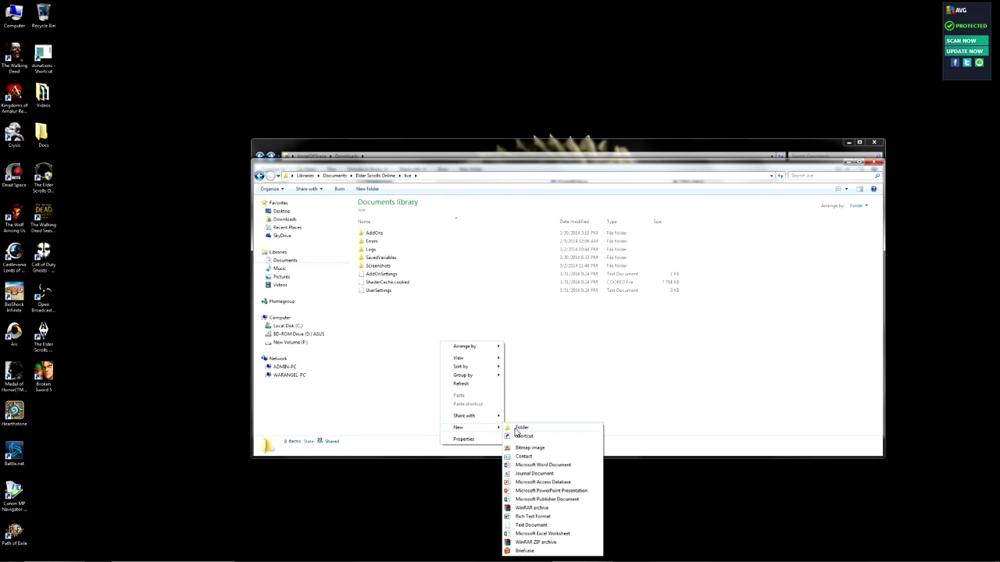
pyautogui.click(406, 386)
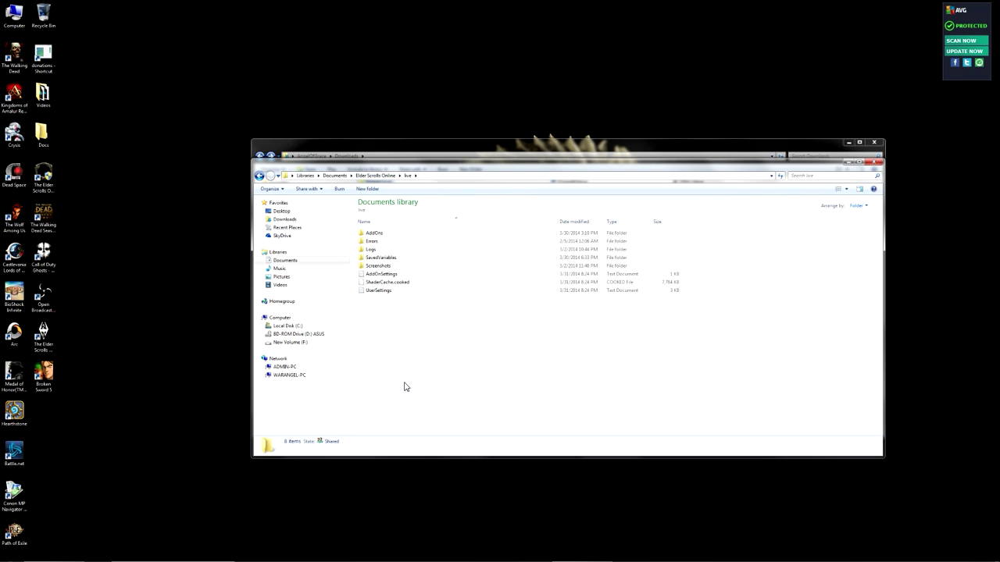
# Open the AddOns folder inside live and move the SimpleClock folder from Downloads into it.
pyautogui.doubleClick(375, 233)
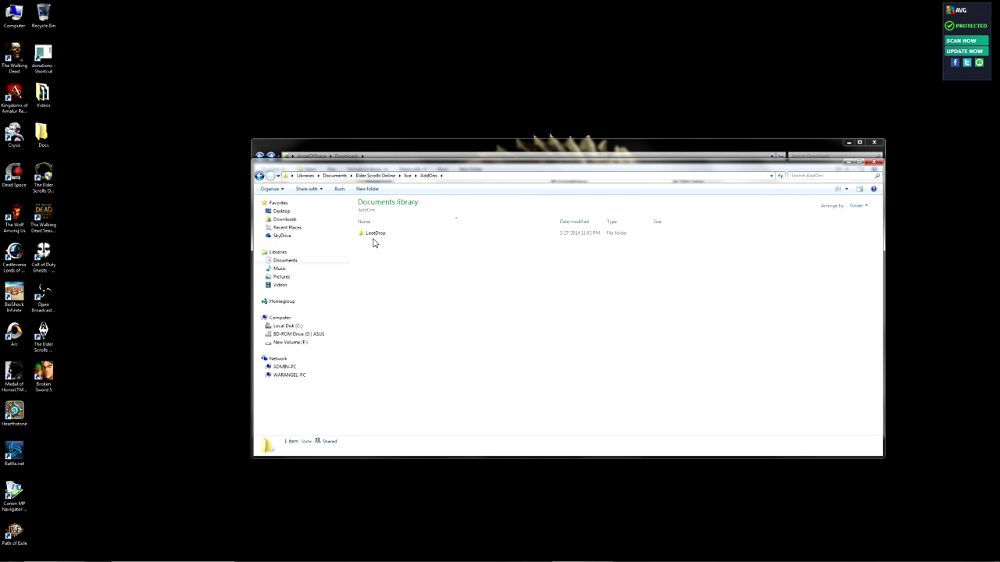
pyautogui.moveTo(375, 148); pyautogui.dragTo(535, 143)
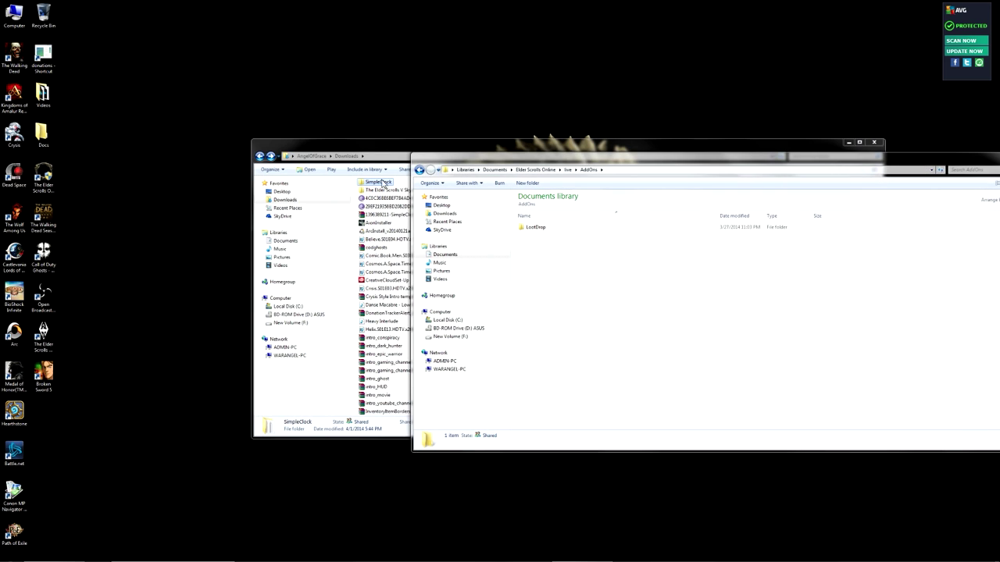
pyautogui.moveTo(379, 184); pyautogui.dragTo(923, 302)
# Extract the InventoryItemBorders archive into Downloads, check the extracted folder's contents and return to Downloads.
pyautogui.moveTo(666, 164); pyautogui.dragTo(765, 156)
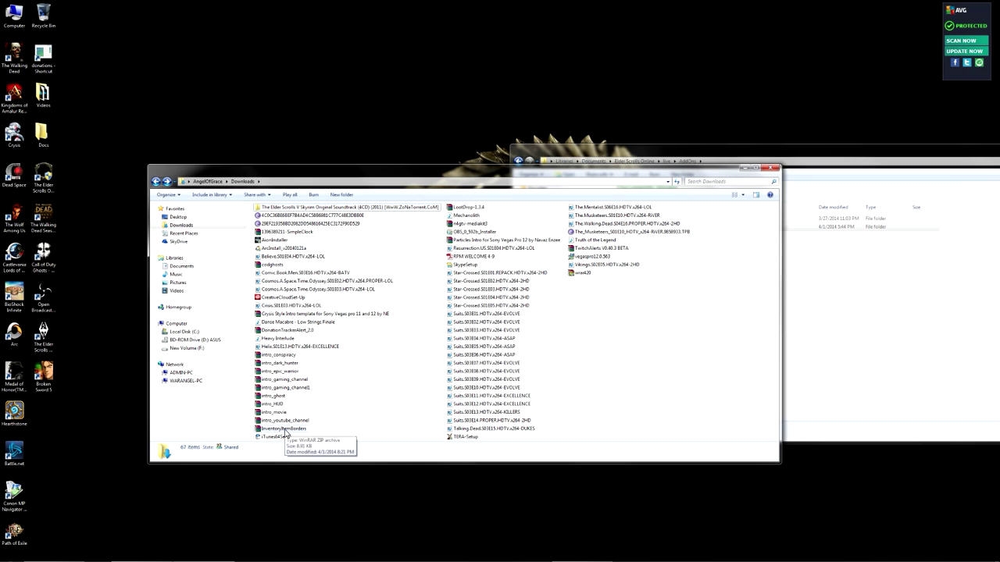
pyautogui.rightClick(286, 432)
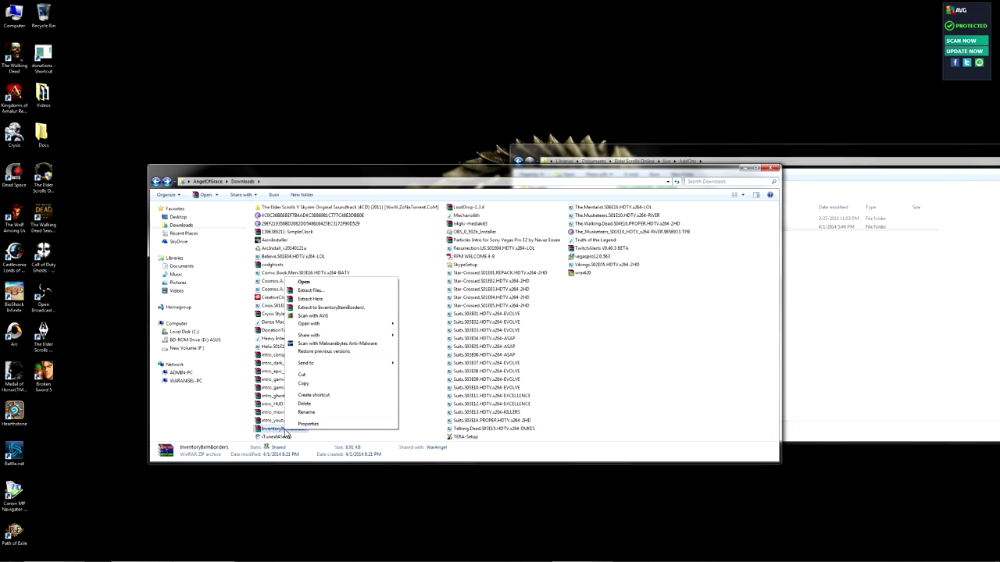
pyautogui.click(331, 301)
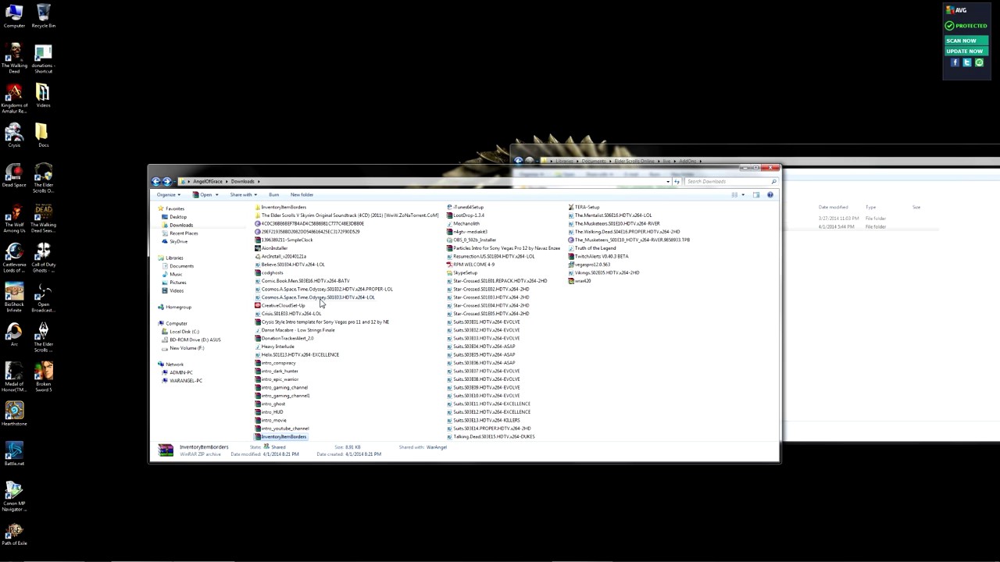
pyautogui.click(285, 208)
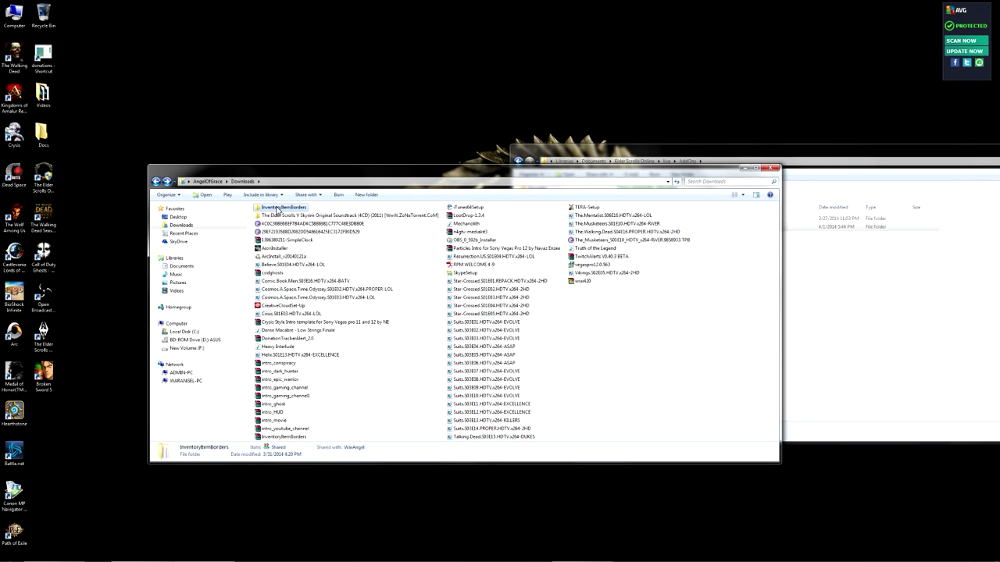
pyautogui.doubleClick(278, 209)
pyautogui.click(156, 181)
# Move the extracted InventoryItemBorders folder from Downloads into AddOns and close the Downloads window.
pyautogui.moveTo(264, 209); pyautogui.dragTo(870, 335)
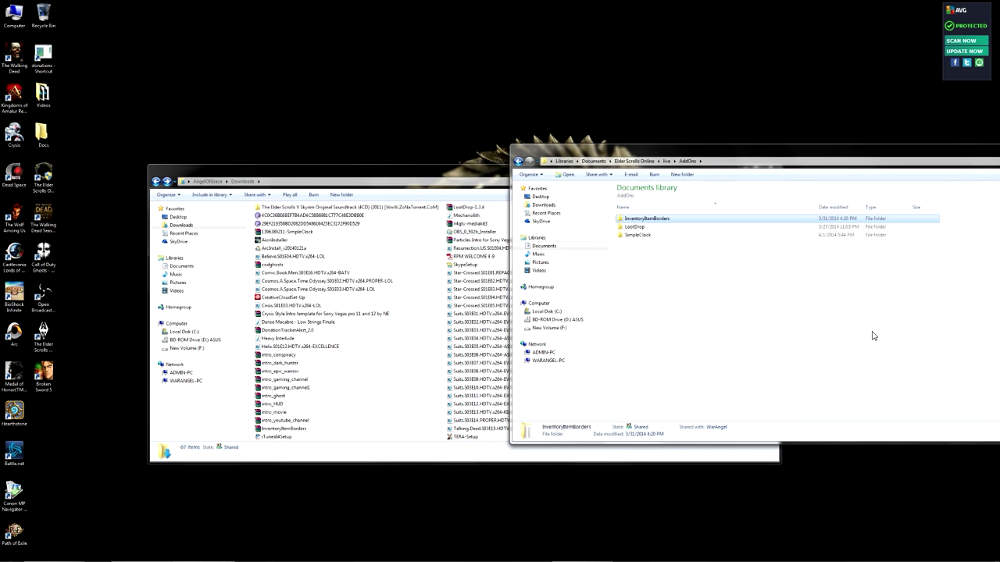
pyautogui.hotkey('alt', 'Tab')
pyautogui.click(766, 181)
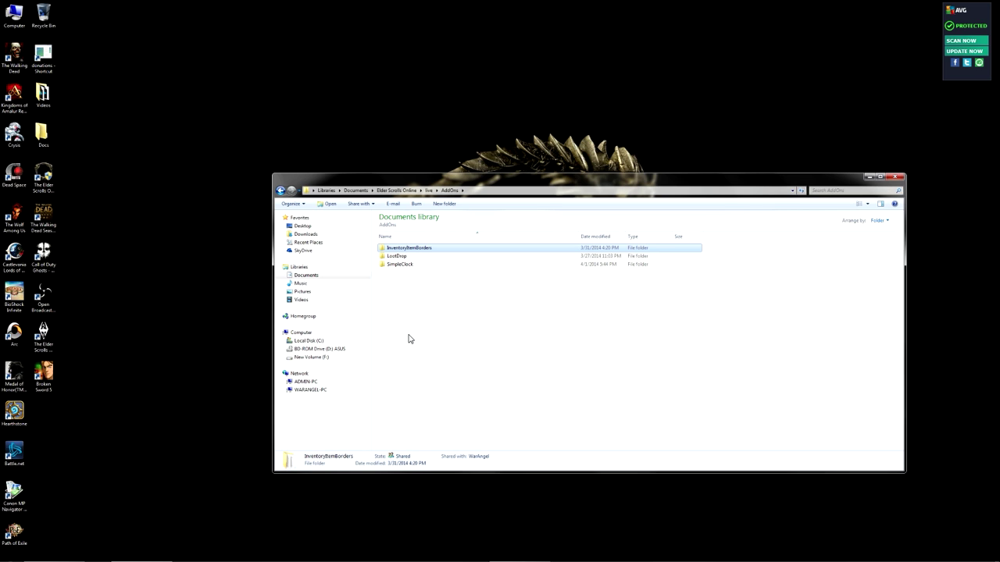
# Retrace the folder path from the Documents library through Elder Scrolls Online and live to AddOns, and close the window.
pyautogui.click(280, 191)
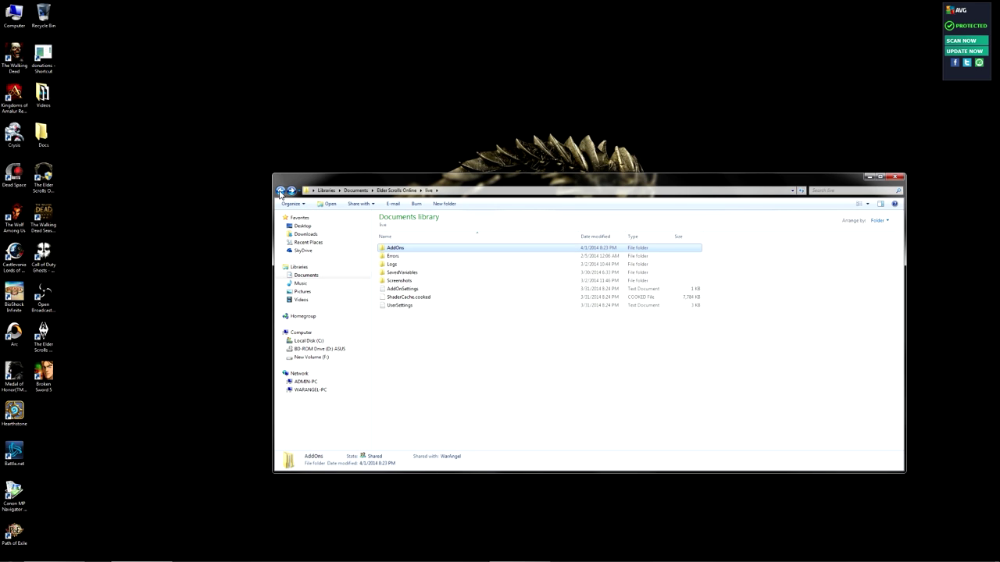
pyautogui.click(280, 192)
pyautogui.click(279, 191)
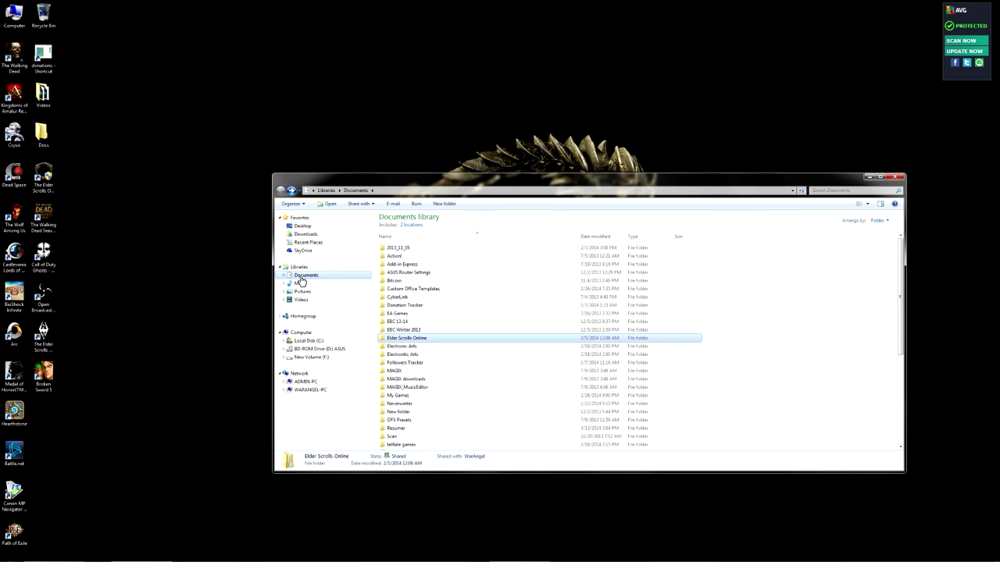
pyautogui.doubleClick(406, 339)
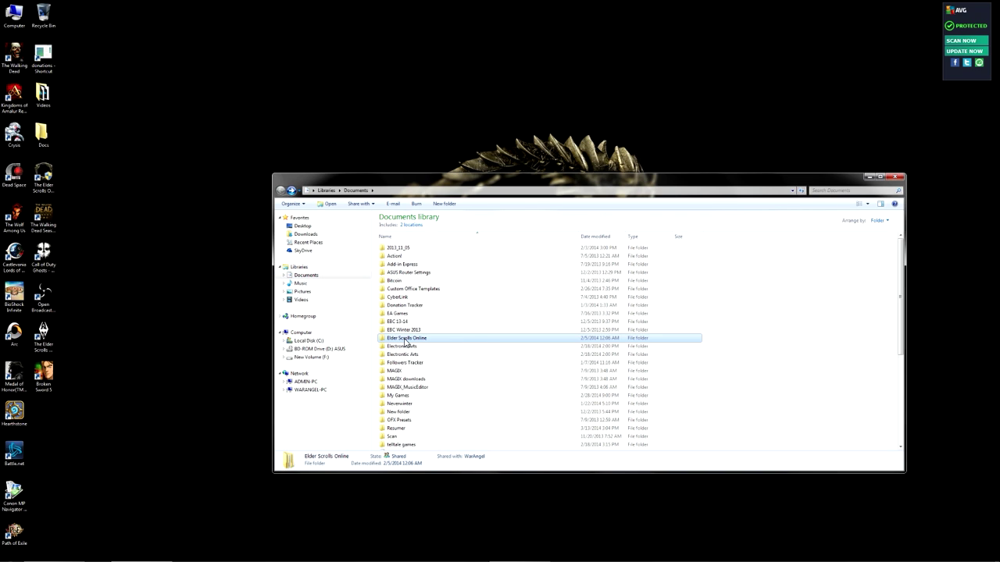
pyautogui.doubleClick(390, 249)
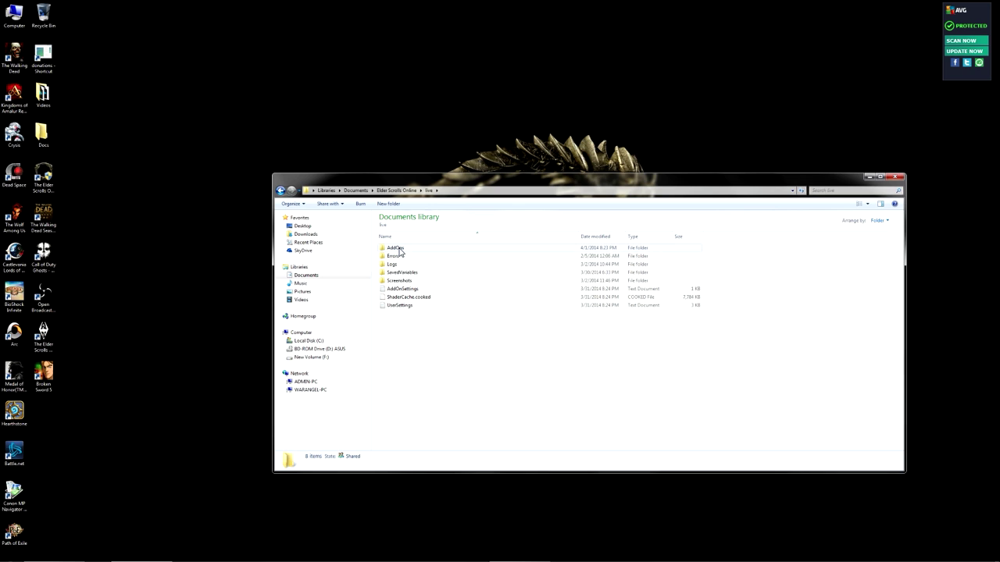
pyautogui.doubleClick(398, 249)
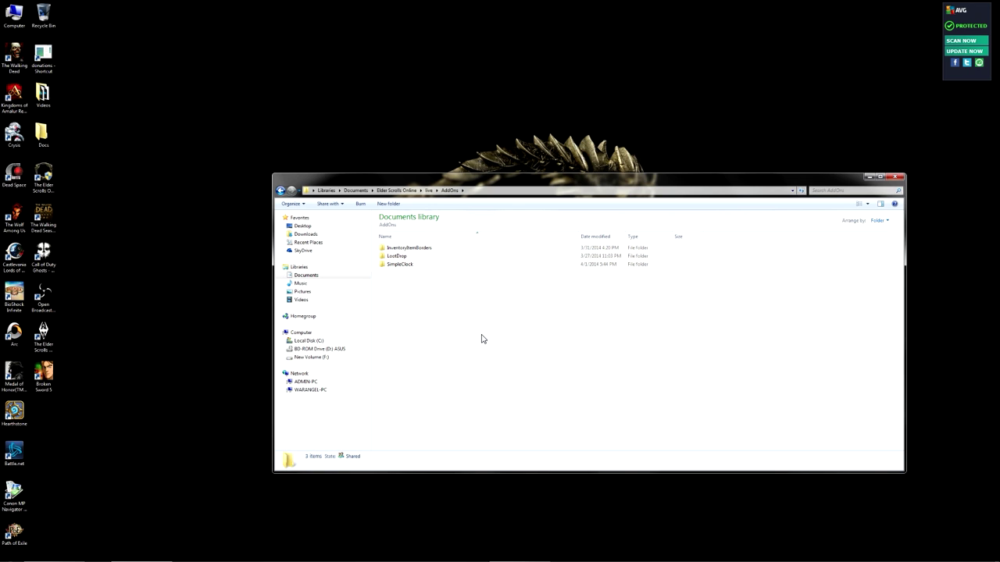
pyautogui.click(899, 178)
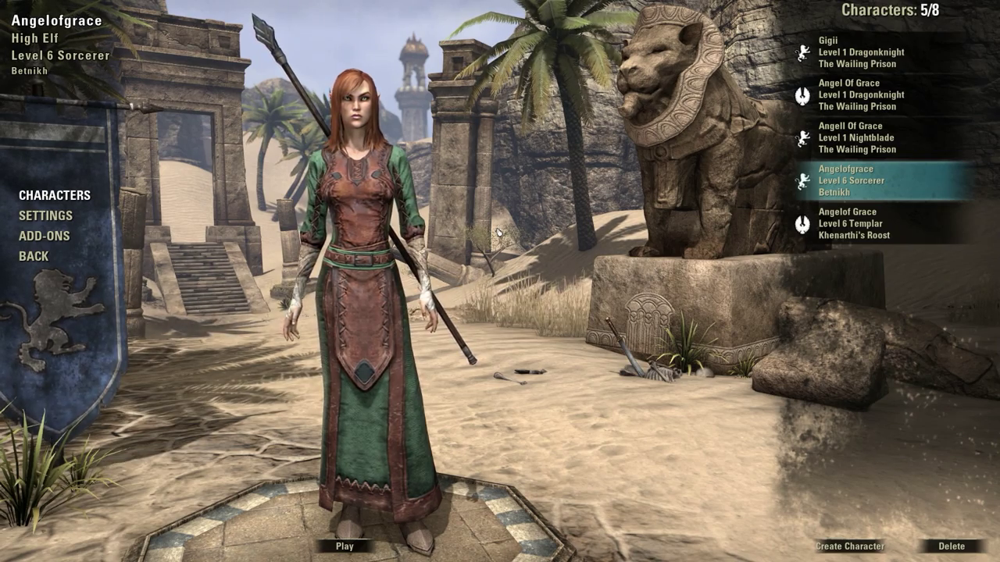
# In The Elder Scrolls Online, select the level 6 Sorcerer character and open the add-ons list.
pyautogui.click(904, 52)
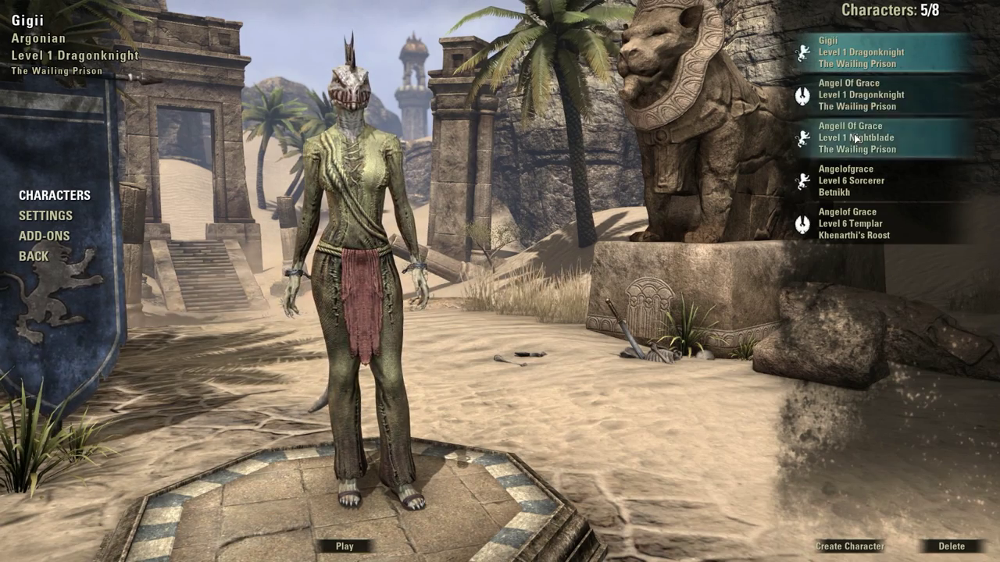
pyautogui.click(851, 185)
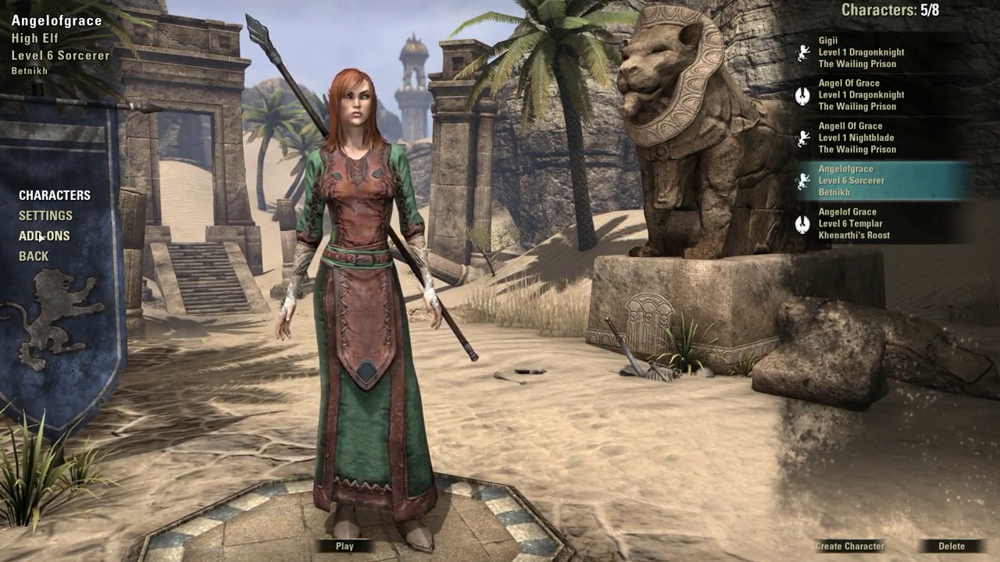
pyautogui.click(43, 235)
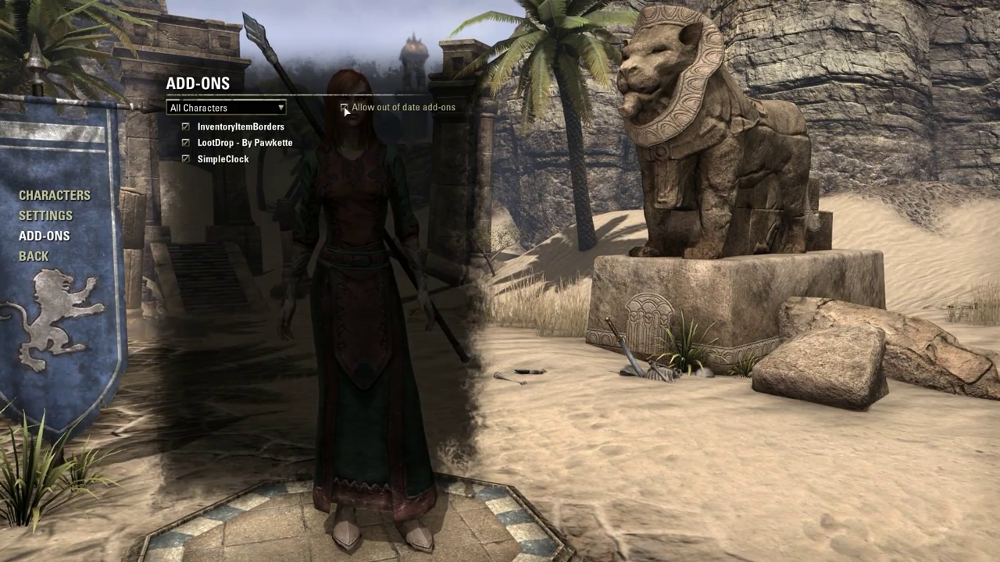
# Disable the InventoryItemBorders, LootDrop and SimpleClock add-ons for all characters.
pyautogui.click(232, 128)
pyautogui.click(234, 143)
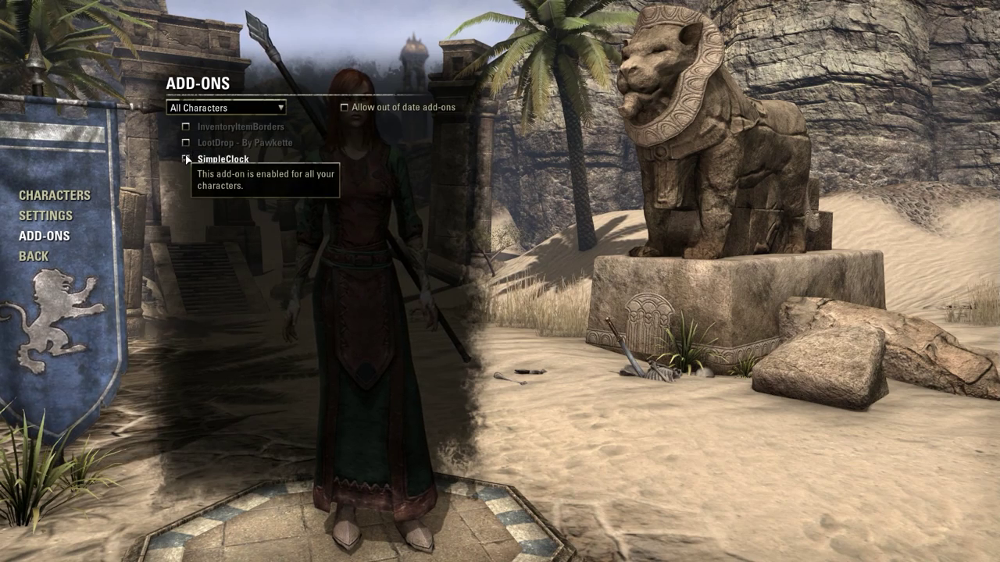
pyautogui.click(223, 159)
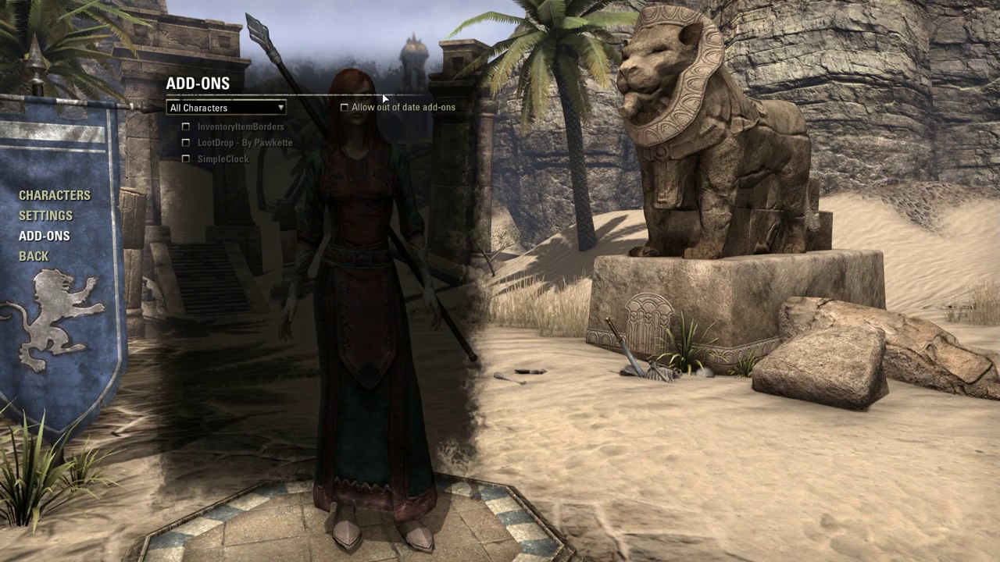
# Allow out of date add-ons and enable InventoryItemBorders, LootDrop and SimpleClock for all characters.
pyautogui.click(344, 108)
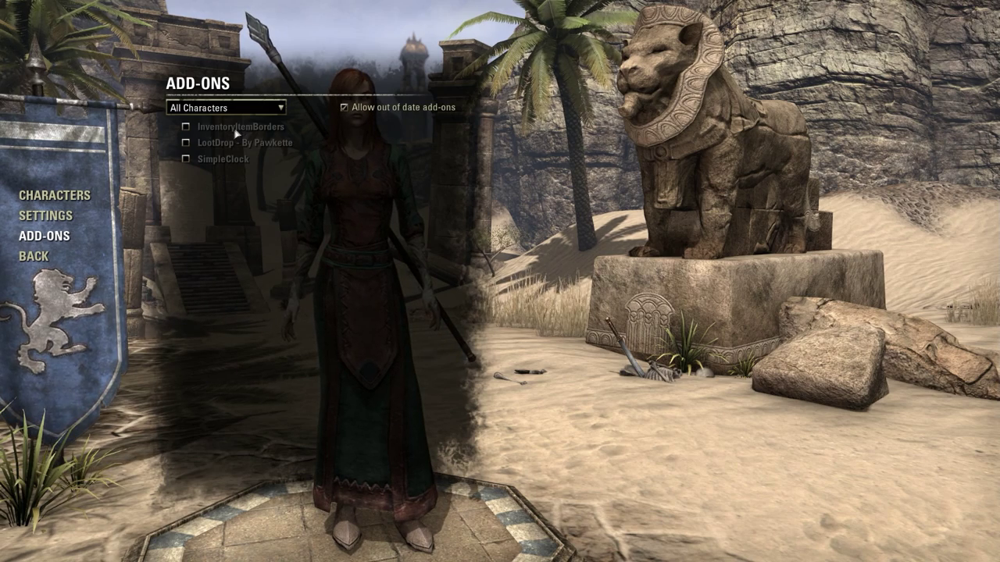
pyautogui.click(192, 110)
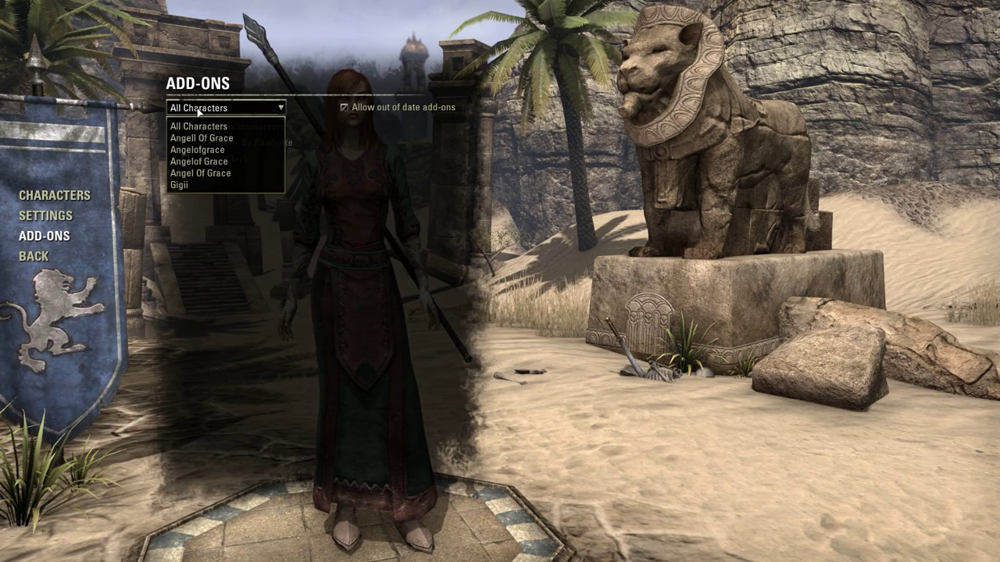
pyautogui.click(201, 111)
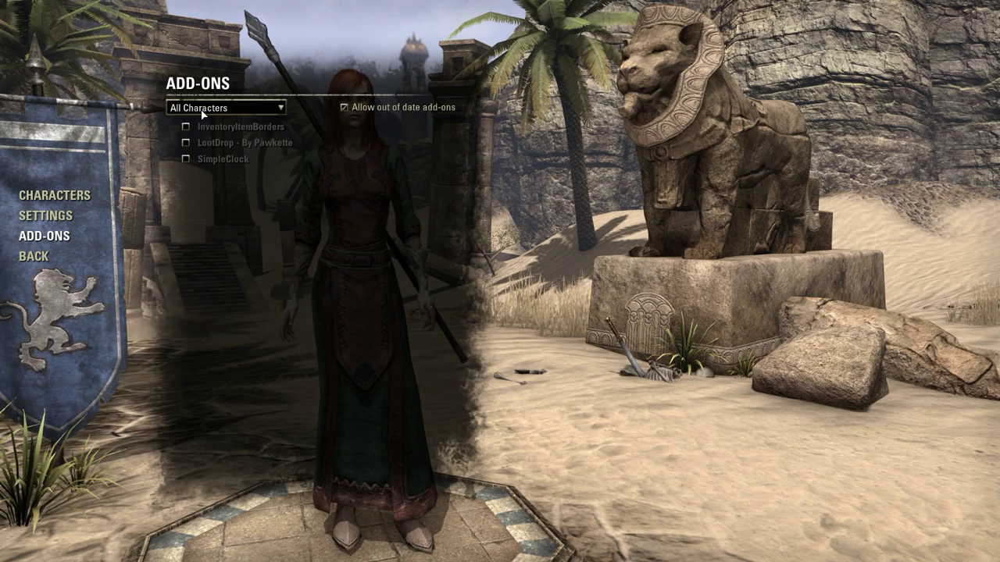
pyautogui.click(186, 126)
pyautogui.click(186, 143)
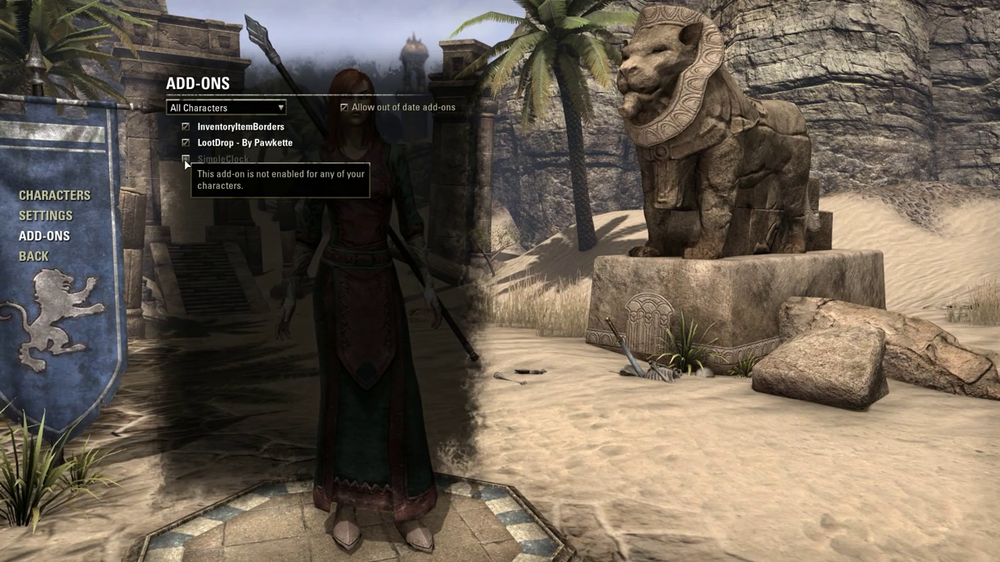
pyautogui.click(186, 159)
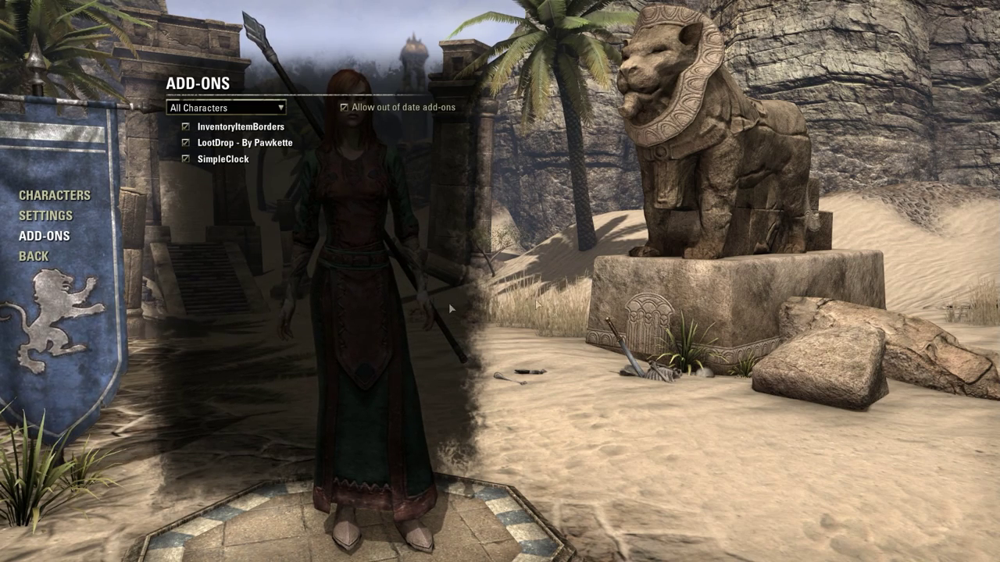
# Return to the character selection, enter the game with the level 6 Sorcerer and start moving forward.
pyautogui.click(55, 195)
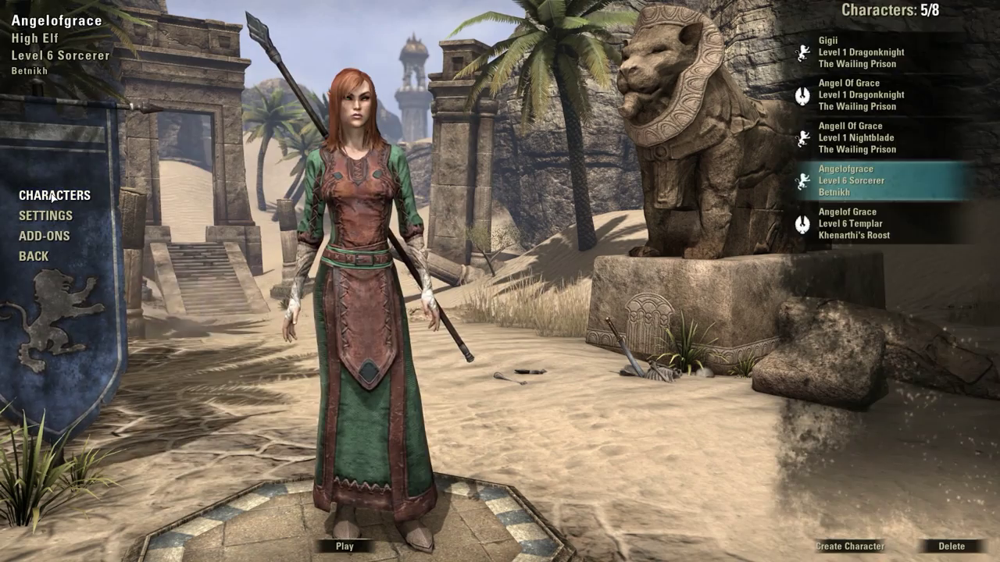
pyautogui.doubleClick(812, 186)
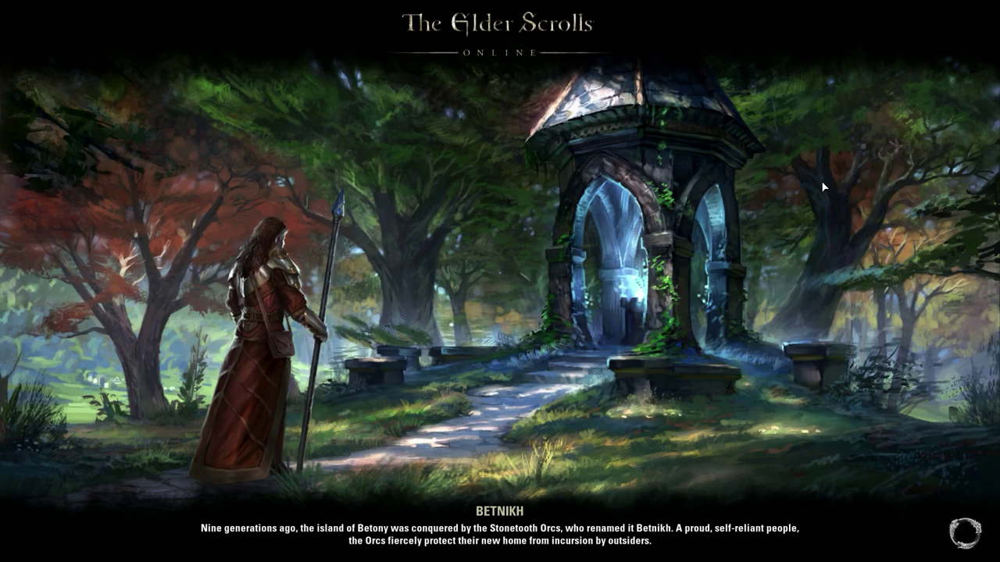
pyautogui.press('w')
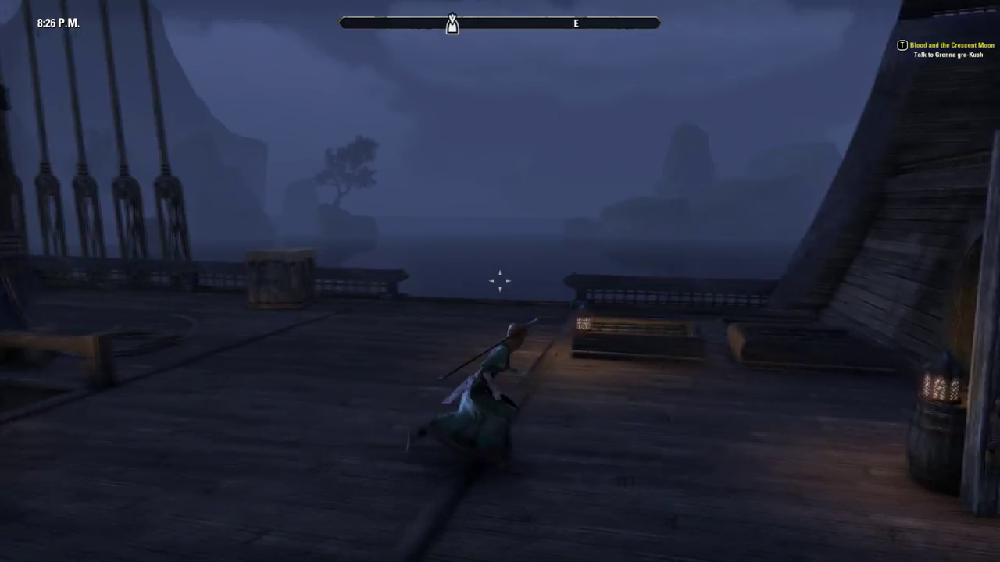
# Stop on the ship's deck, open the inventory and inspect the borders on the equipped chest and hand armor.
pyautogui.press('s')
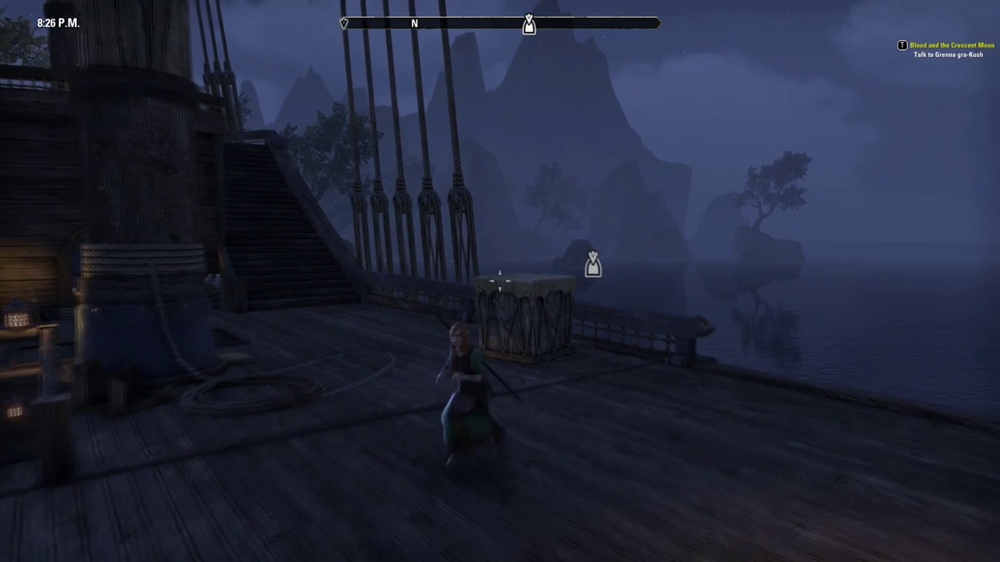
pyautogui.press('i')
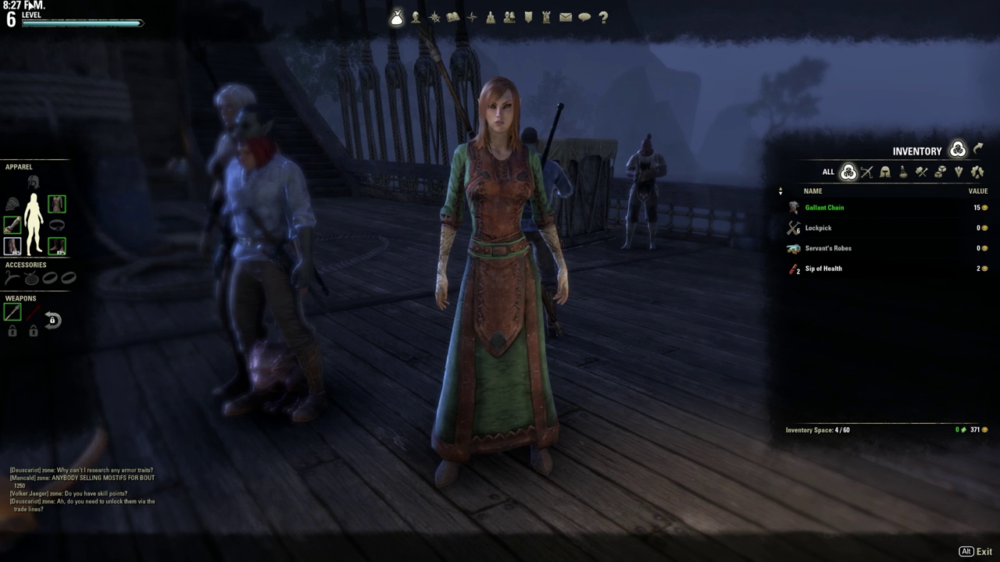
pyautogui.moveTo(79, 28)
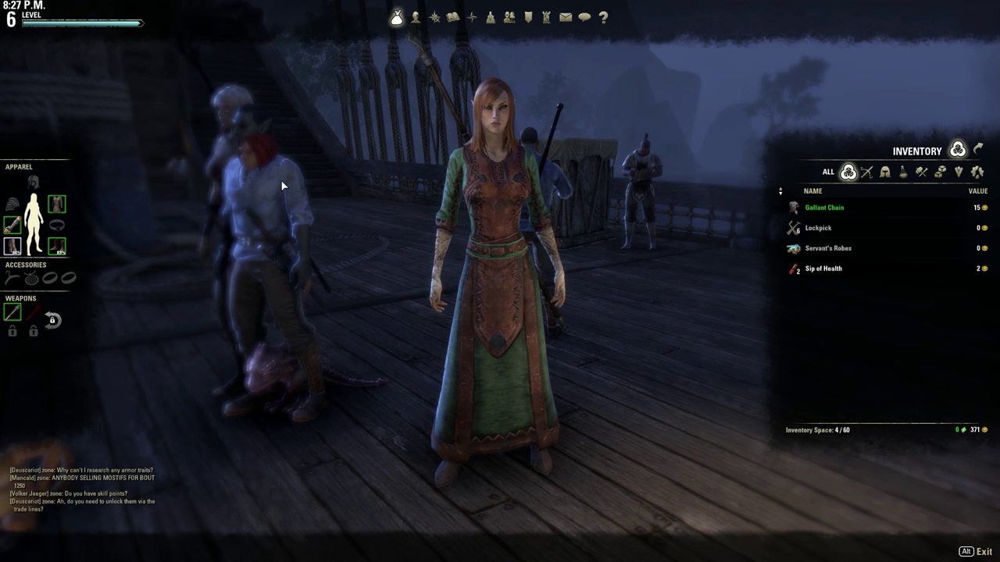
pyautogui.moveTo(53, 207)
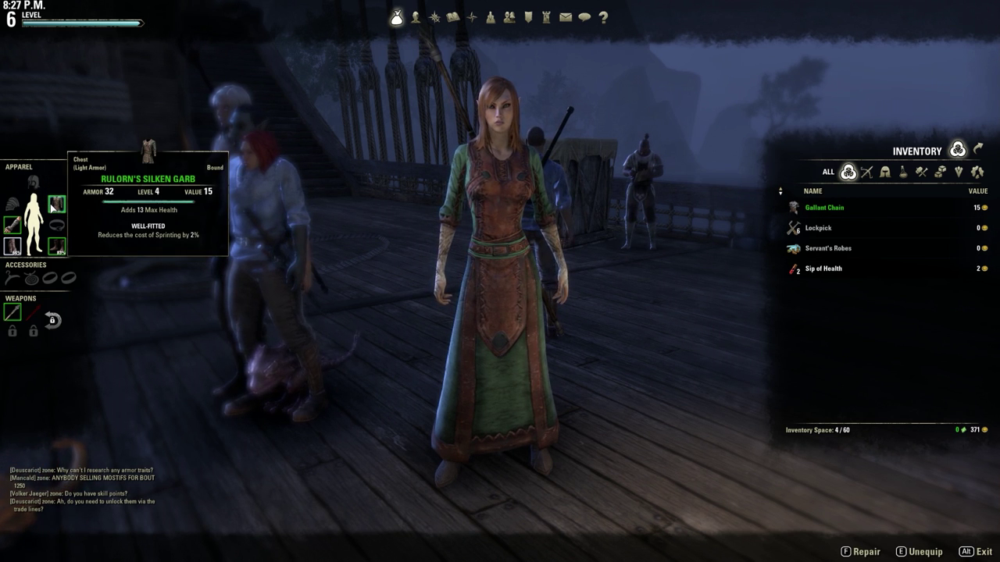
pyautogui.moveTo(14, 227)
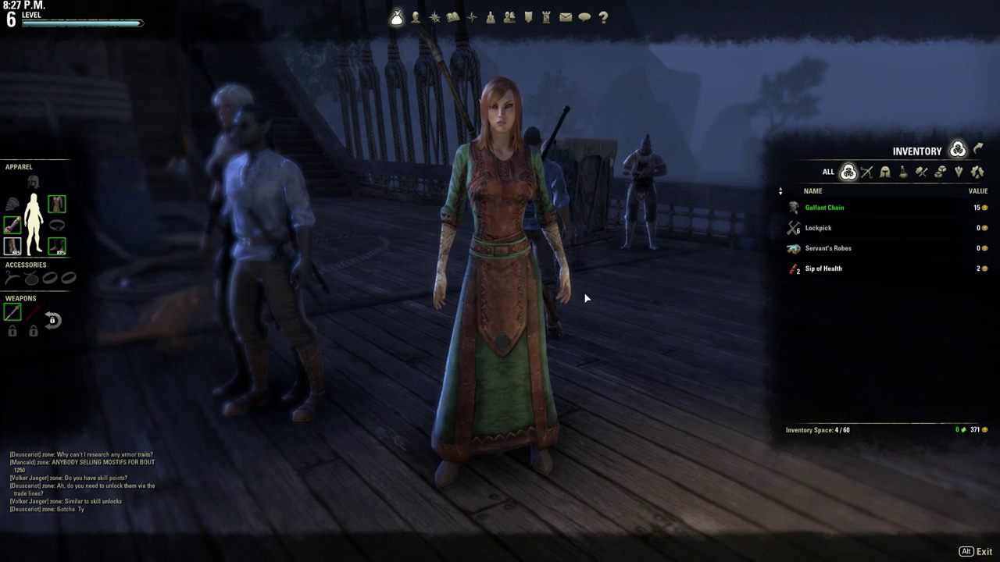
# In the SimpleClock add-on settings, turn on hiding when viewing menus and 24 Hour (Military) Time, keeping the text alignment at Center.
pyautogui.press('Escape')
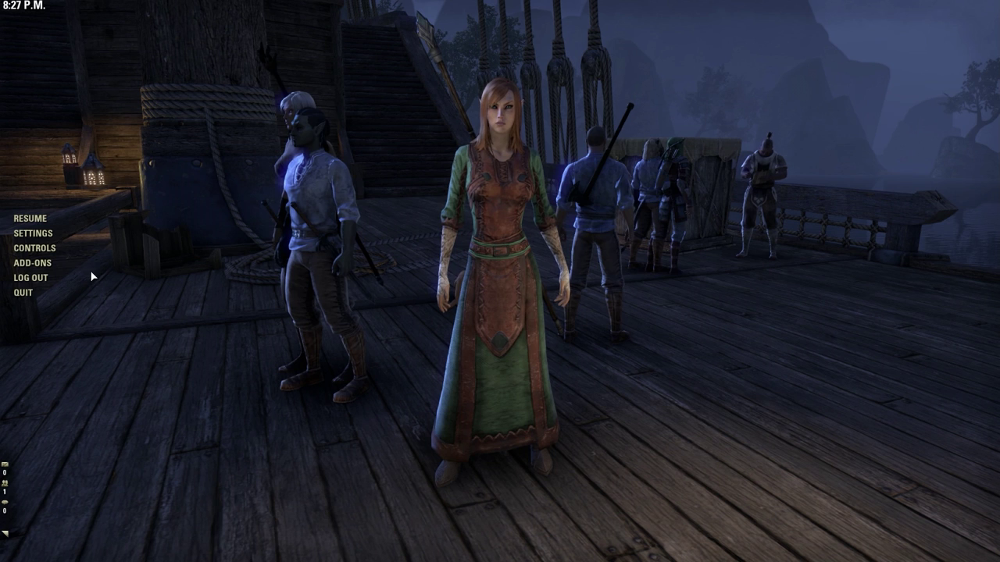
pyautogui.click(43, 264)
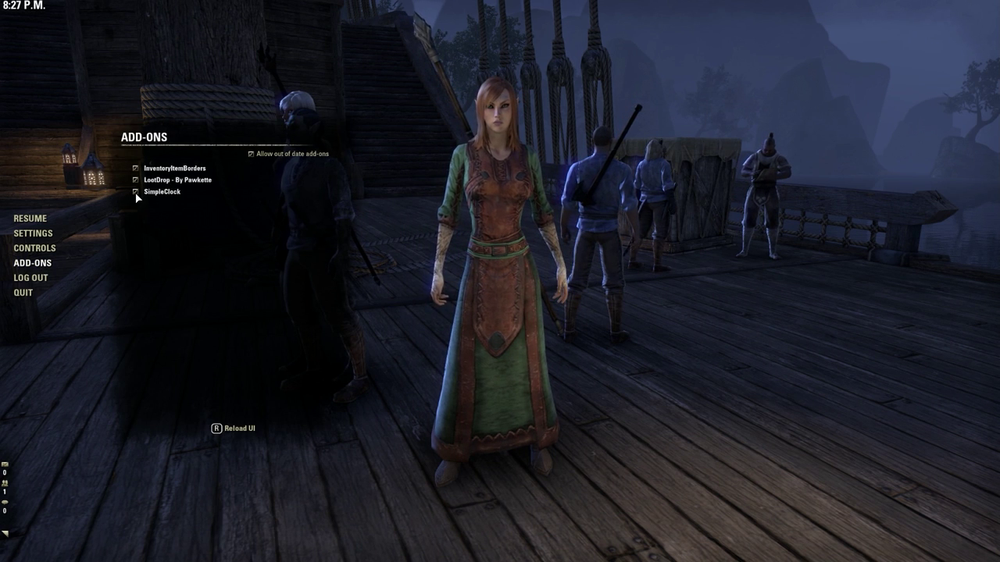
pyautogui.click(35, 233)
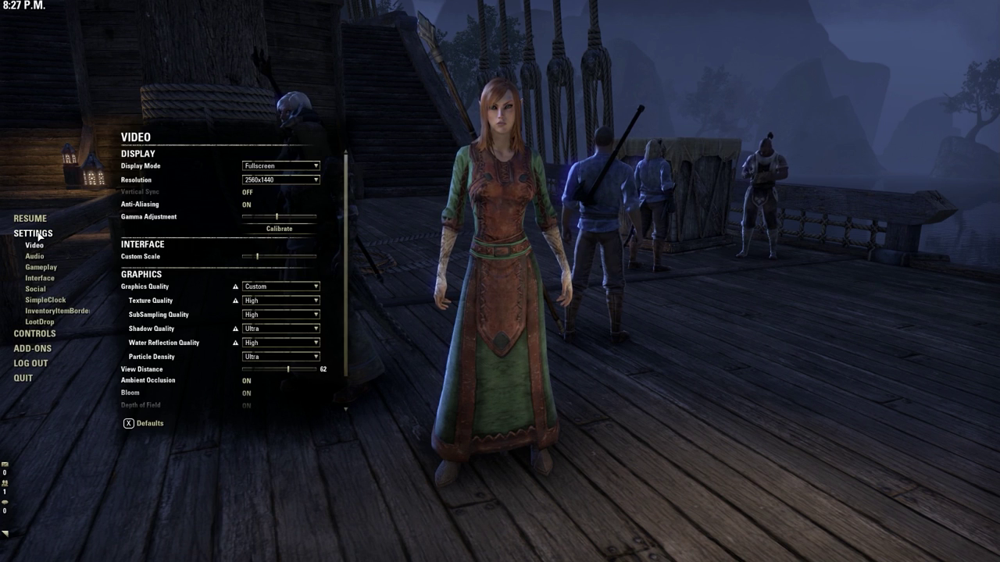
pyautogui.click(45, 300)
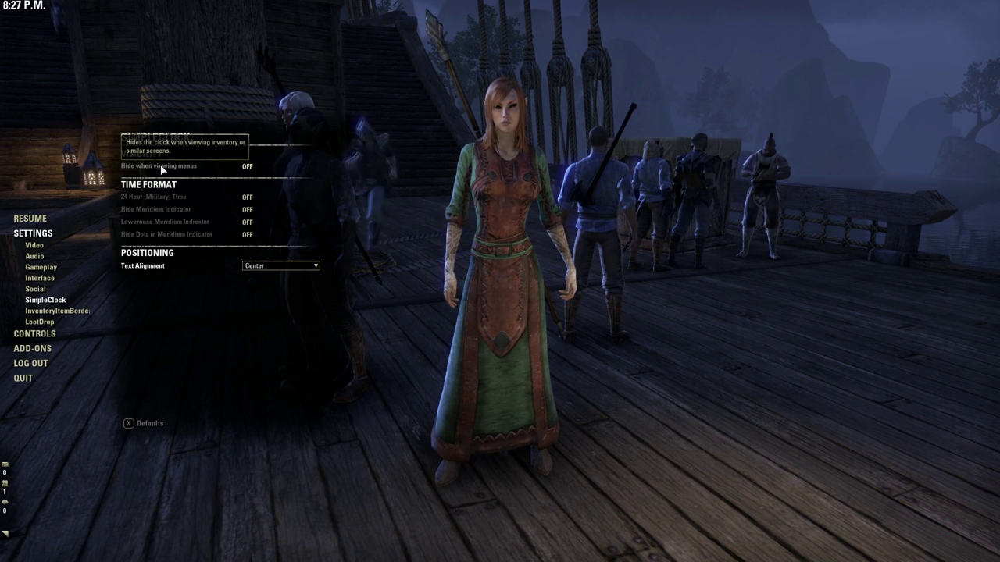
pyautogui.click(249, 167)
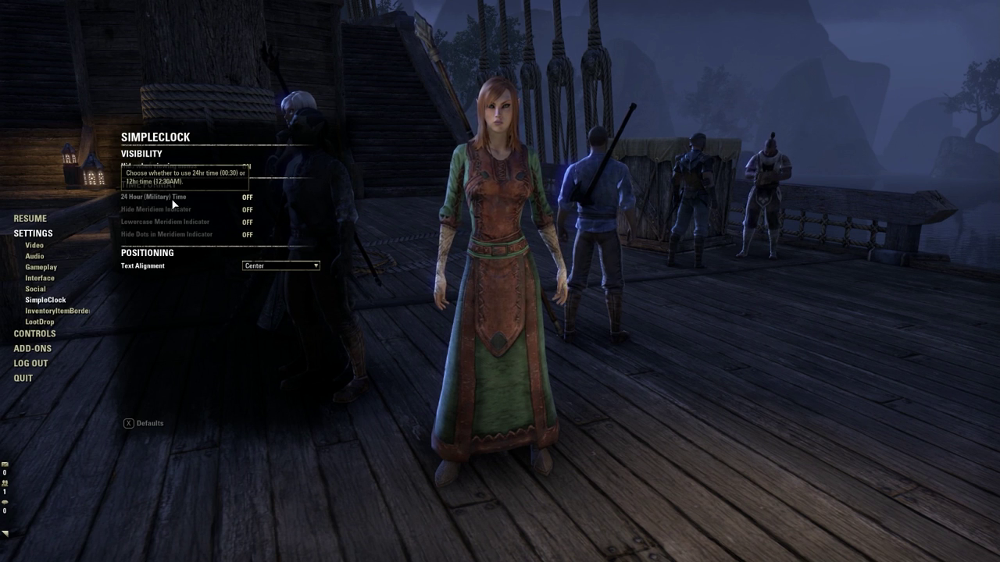
pyautogui.click(247, 199)
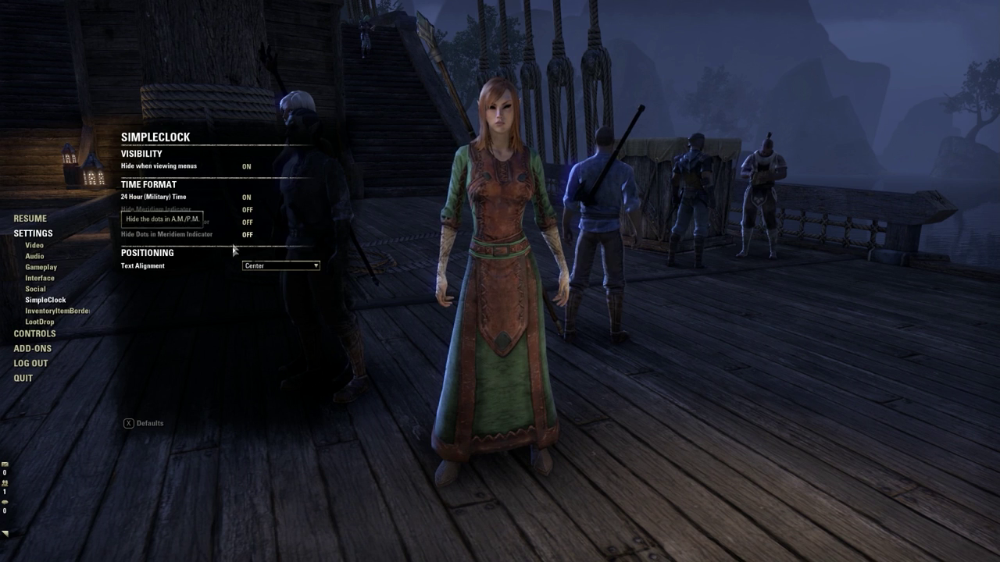
pyautogui.click(261, 268)
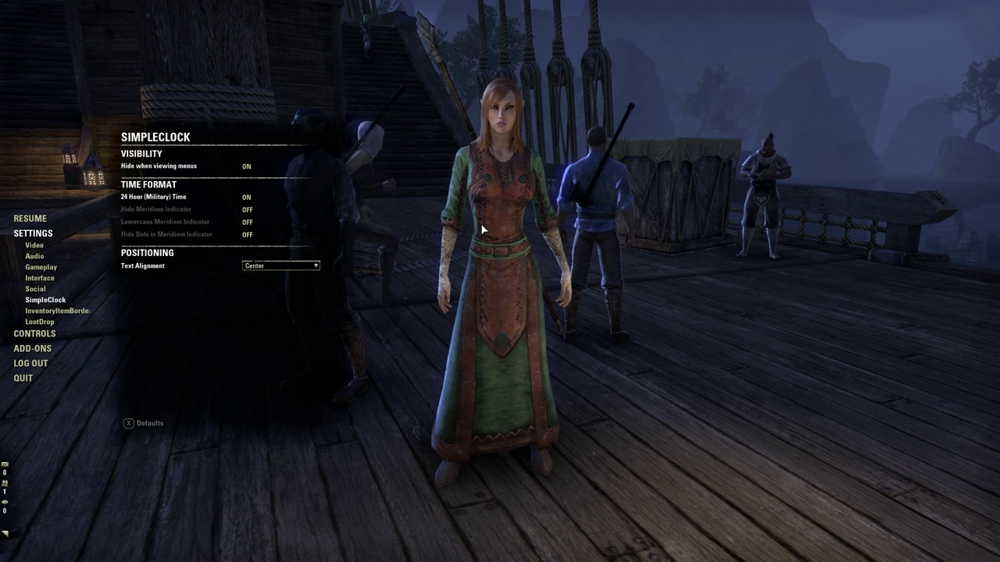
# Review the InventoryItemBorders and LootDrop add-on settings and return to the game world.
pyautogui.click(56, 311)
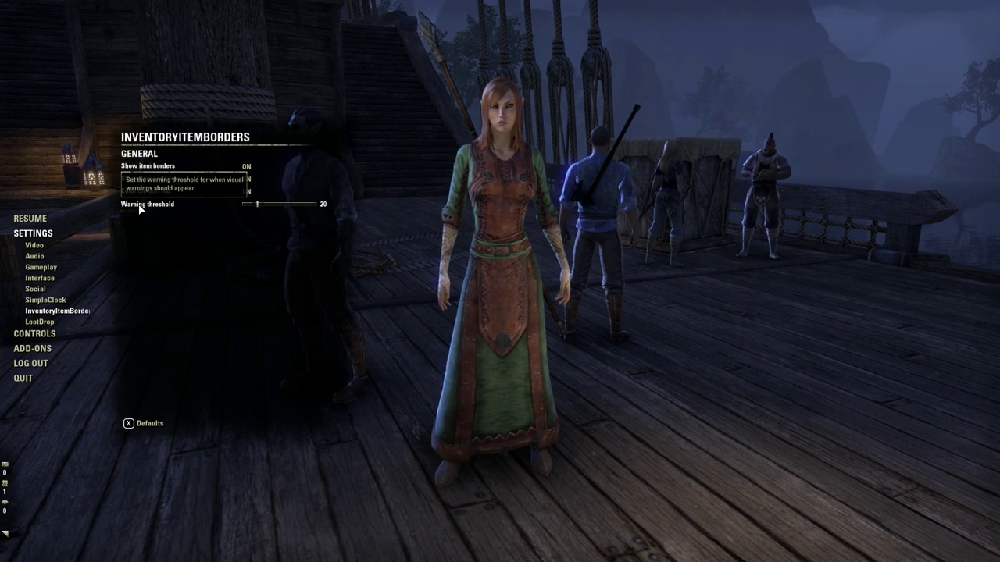
pyautogui.click(40, 321)
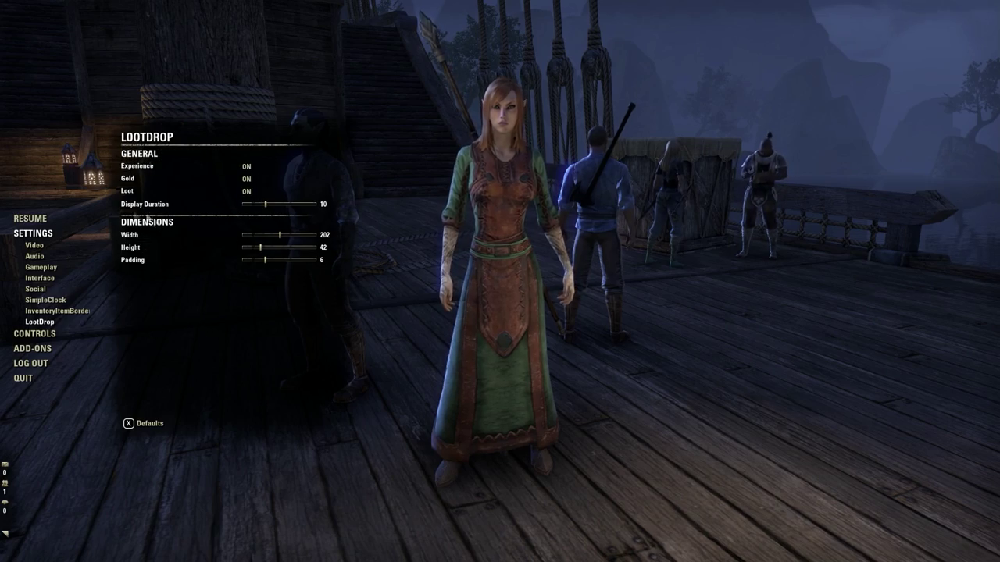
pyautogui.press('Escape')
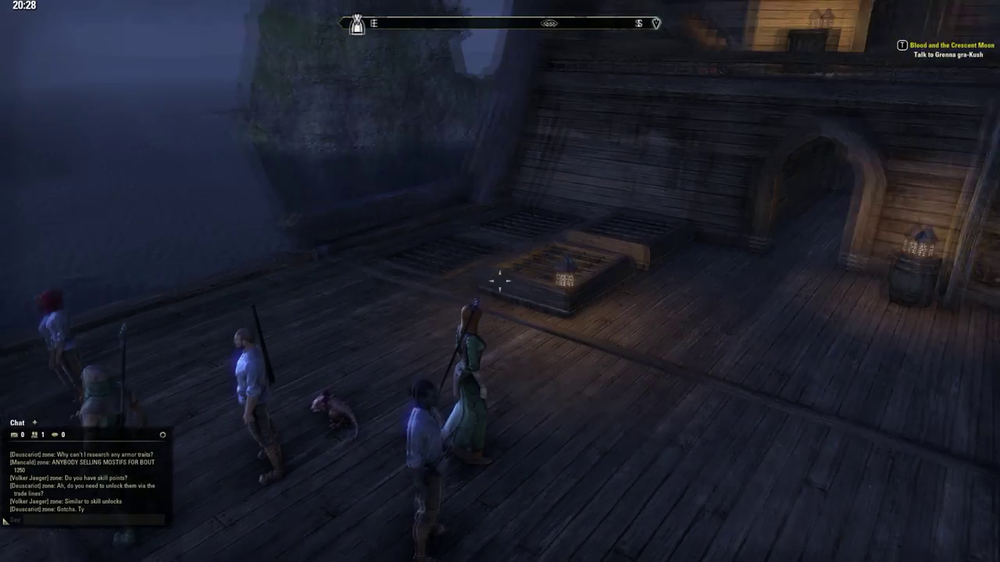
# Check the clock's visibility with the inventory open and closed while sprinting from the ship along the dock.
pyautogui.press('i')
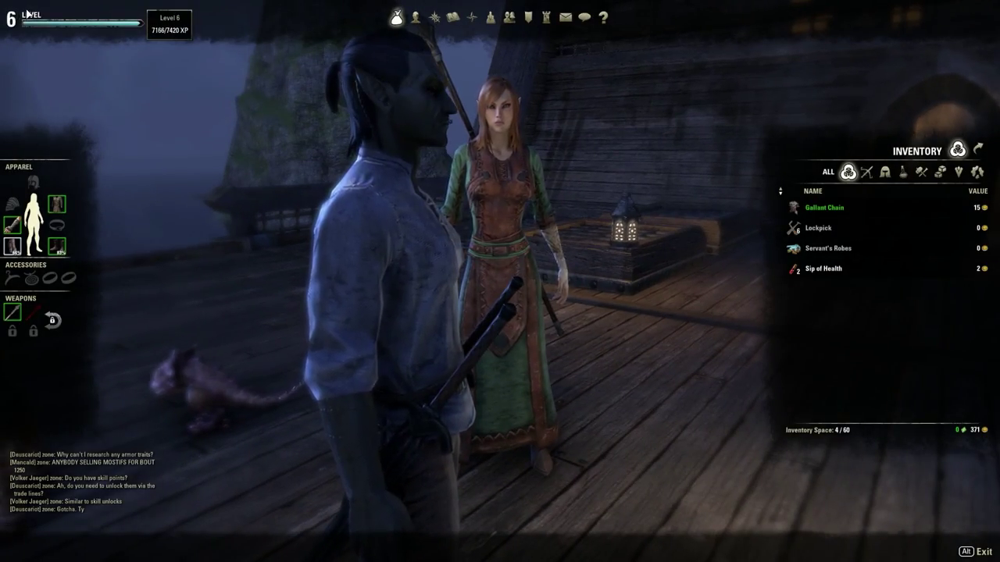
pyautogui.press('Escape')
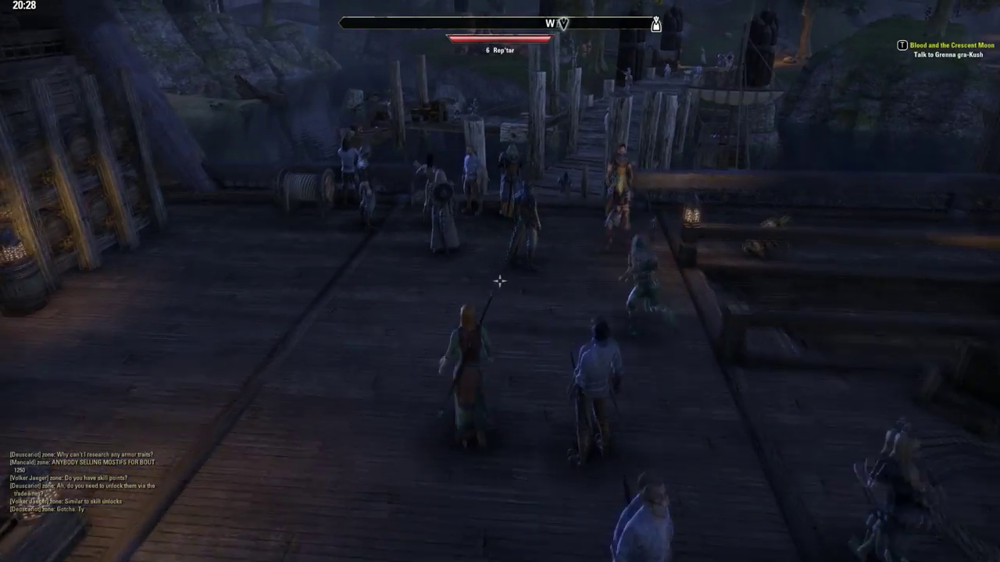
pyautogui.hotkey('shift', 'w')
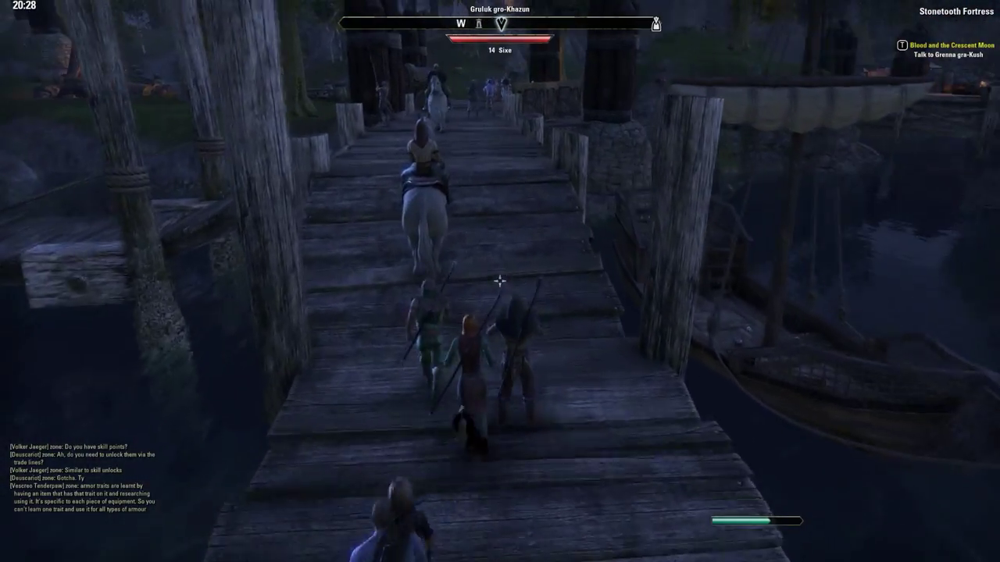
pyautogui.press('i')
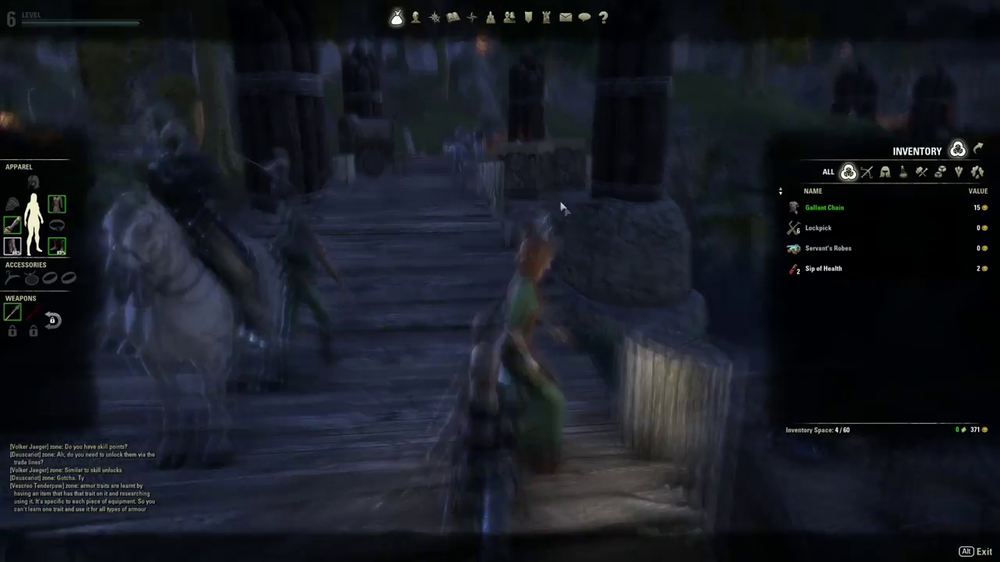
pyautogui.press('i')
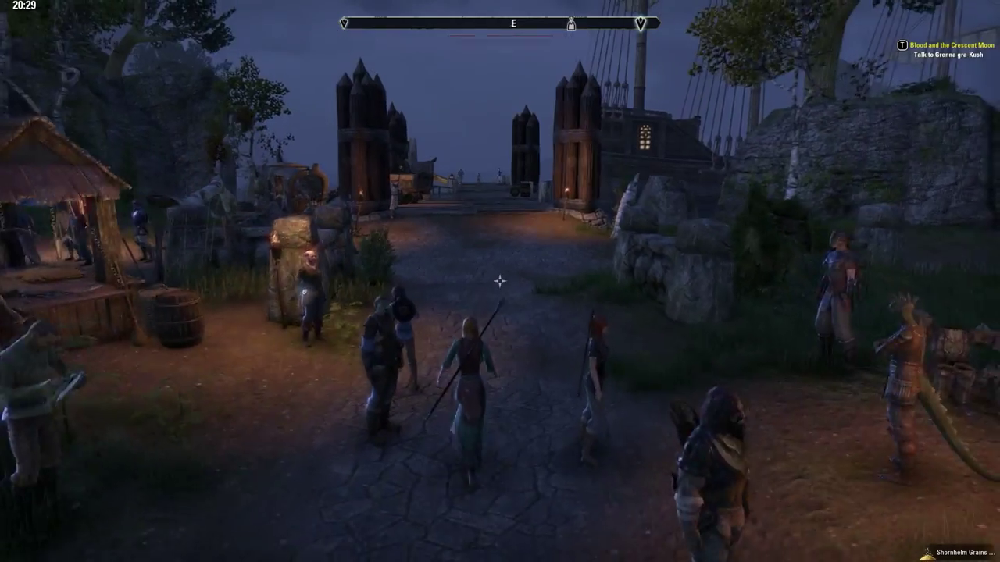
# Run the character east between the log towers onto the wooden dock and stop facing the camera.
pyautogui.press('w')
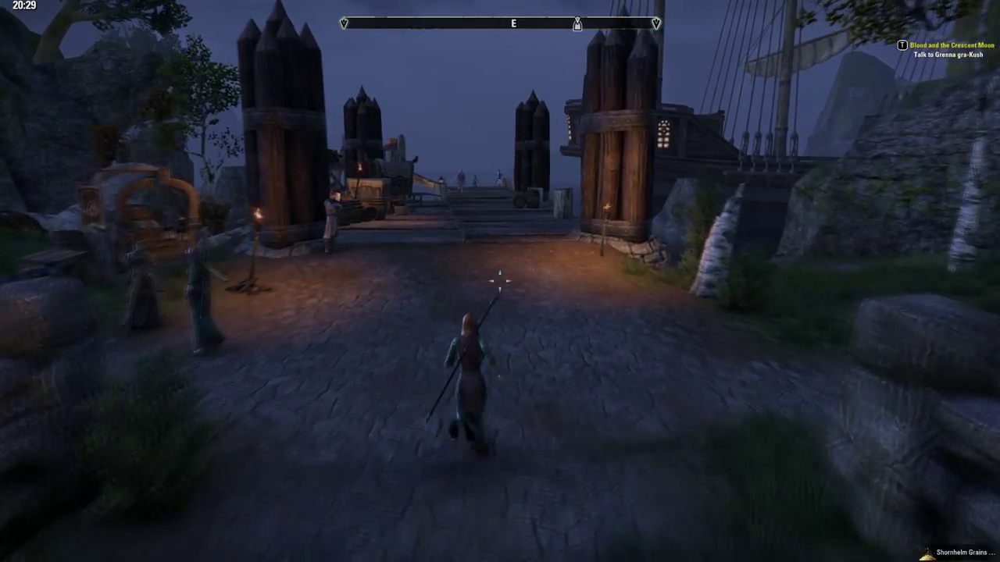
pyautogui.press('w')
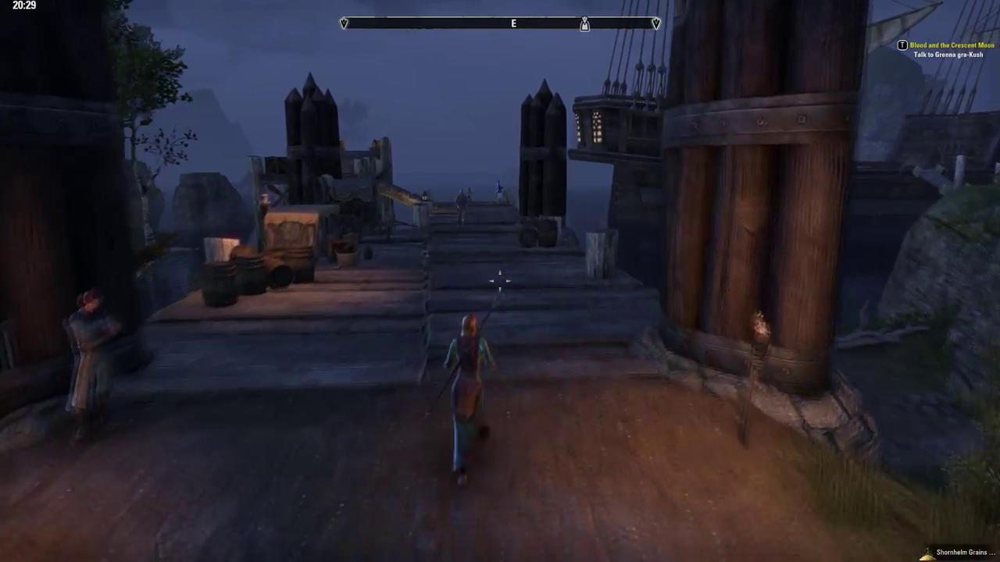
pyautogui.press('s')
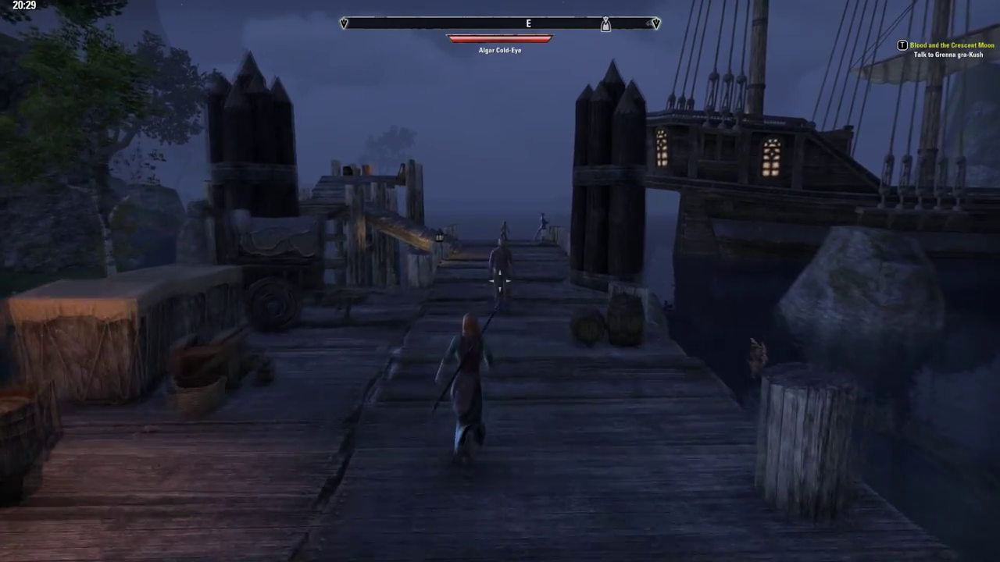
pyautogui.press('s')
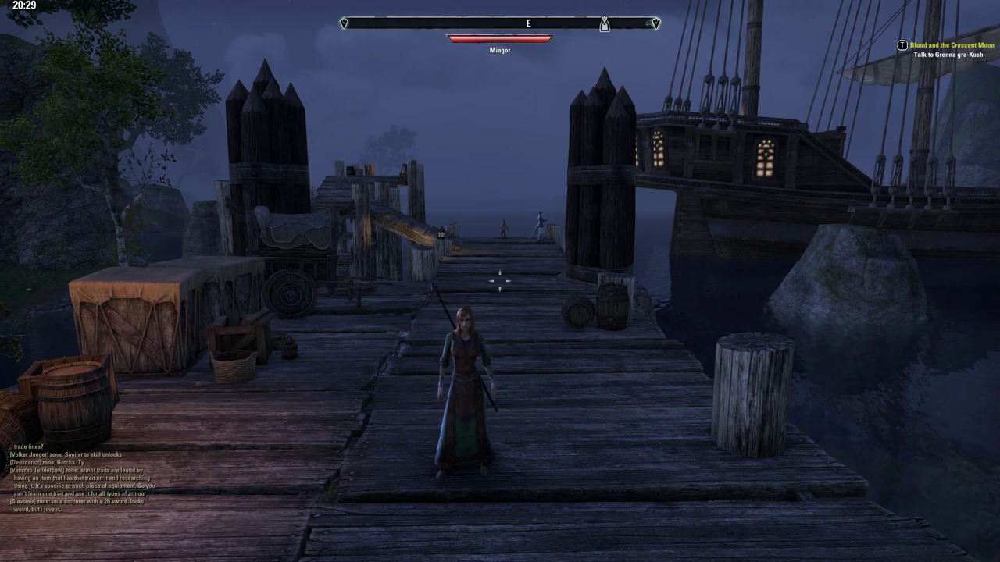
# Look over the item list in the inventory, close it and move on along the dock.
pyautogui.press('i')
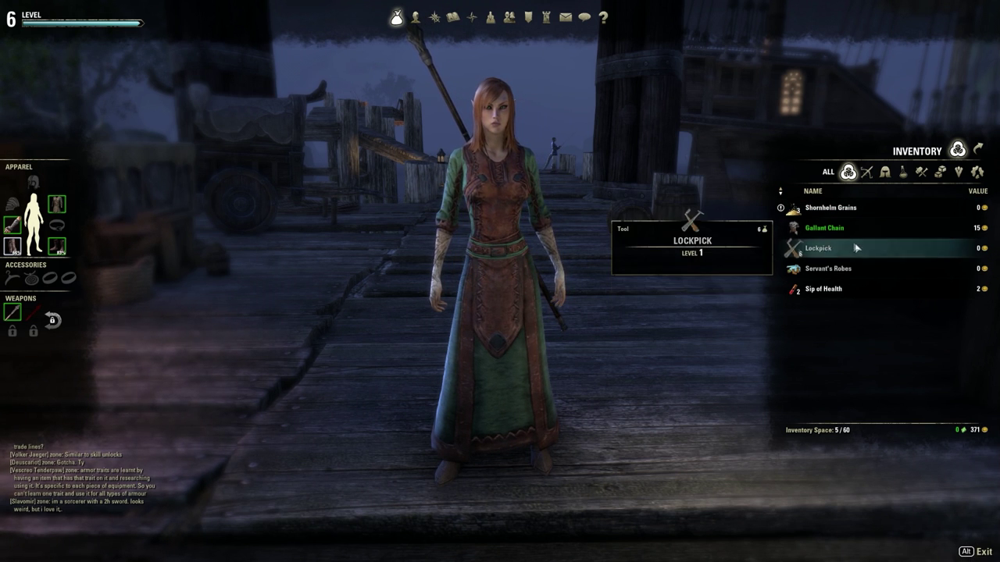
pyautogui.press('alt')
pyautogui.press('w')
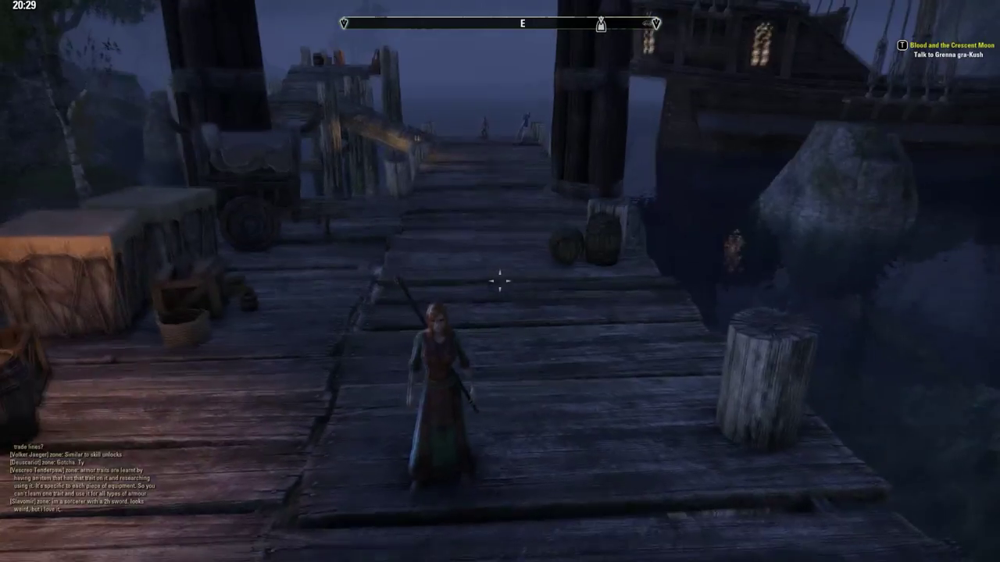